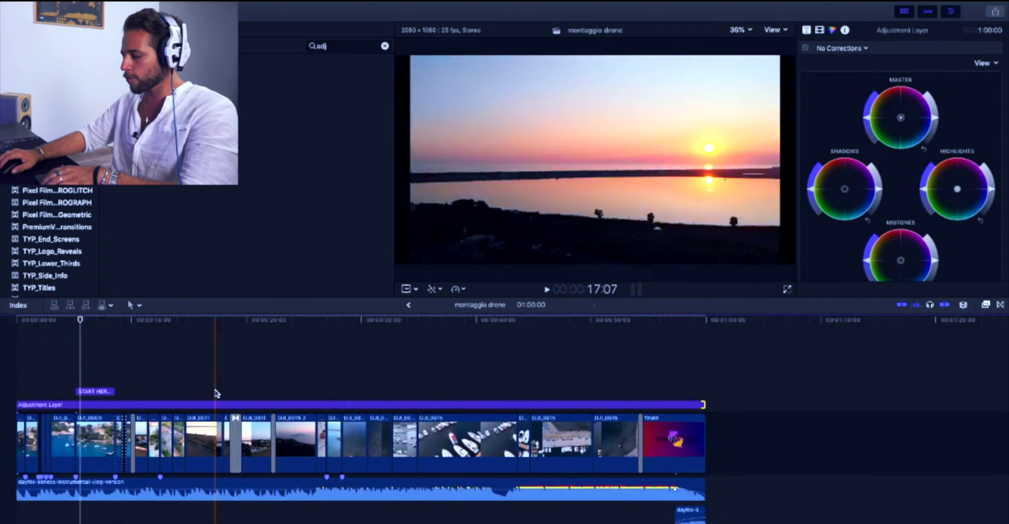
# Scale the adjustment layer covering the timeline to 108%.
pyautogui.press('XF86AudioRaiseVolume')
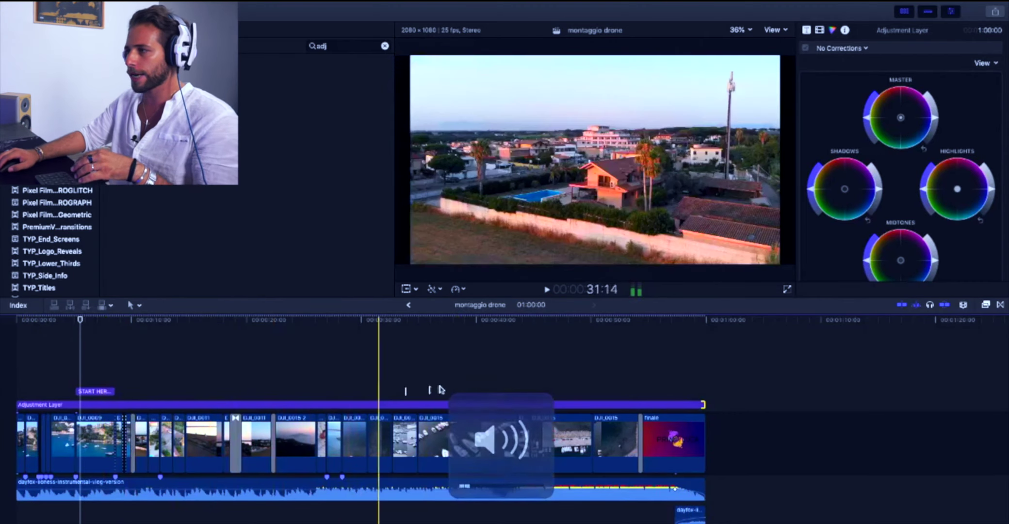
pyautogui.click(443, 404)
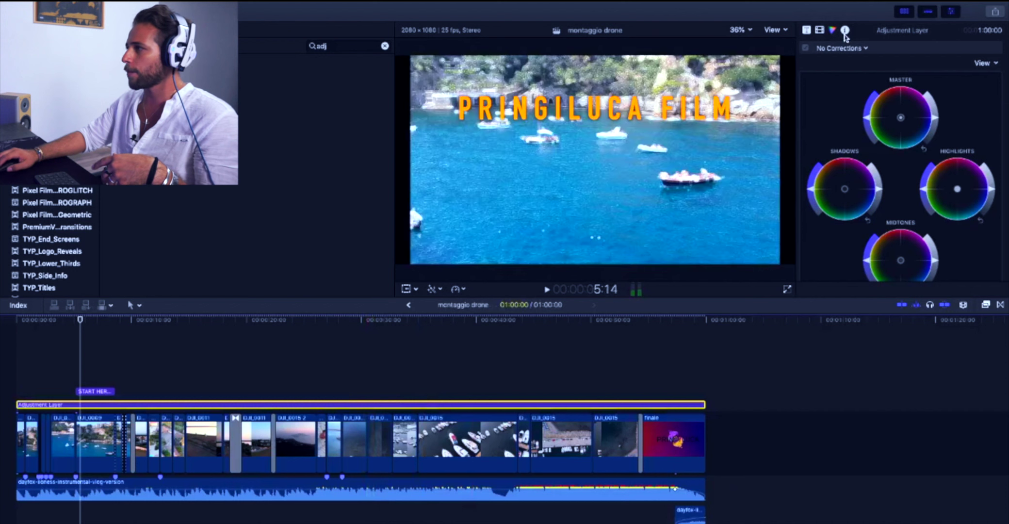
pyautogui.click(820, 31)
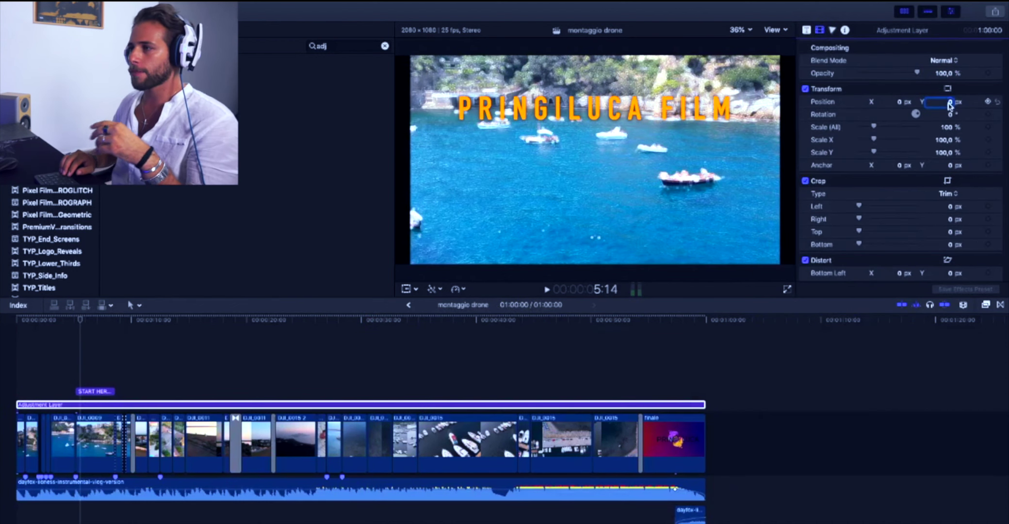
pyautogui.write('2')
pyautogui.press('Return')
pyautogui.press('Down')
pyautogui.click(947, 126)
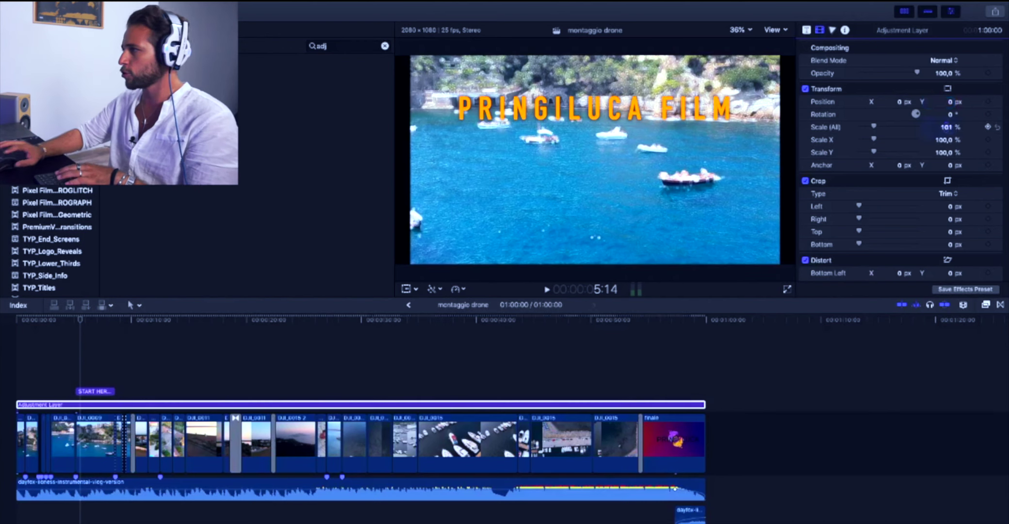
pyautogui.write('107')
pyautogui.press('Return')
pyautogui.press('Up')
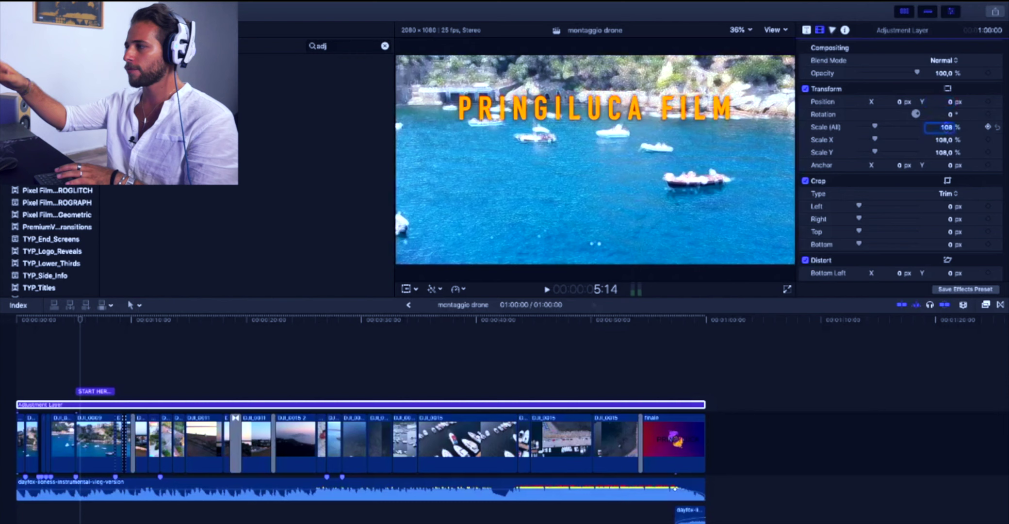
# Play back part of the timeline to check the enlarged picture.
pyautogui.press('Home')
pyautogui.press('space')
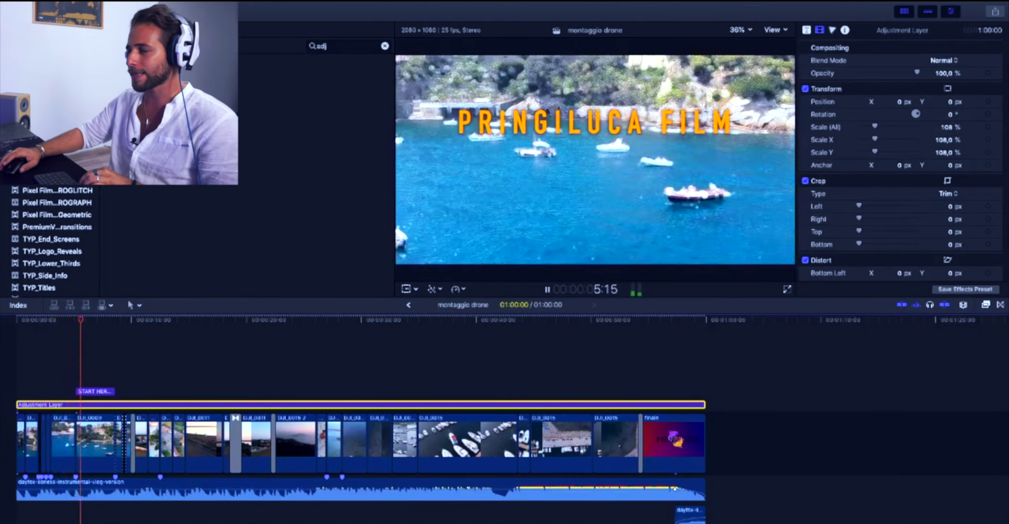
pyautogui.press('space')
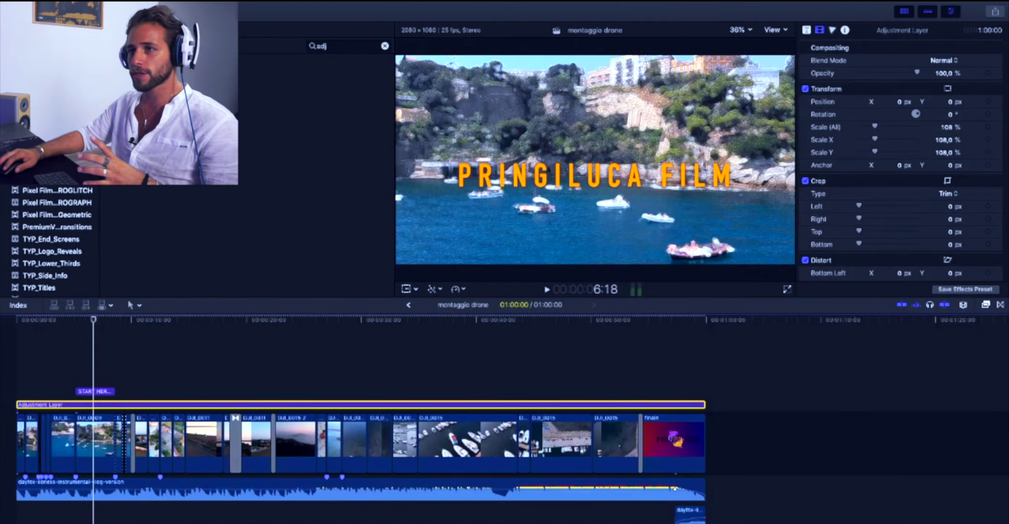
# Add a second adjustment layer above the first one, spanning the full timeline, and select it.
pyautogui.moveTo(63, 310); pyautogui.dragTo(703, 391)
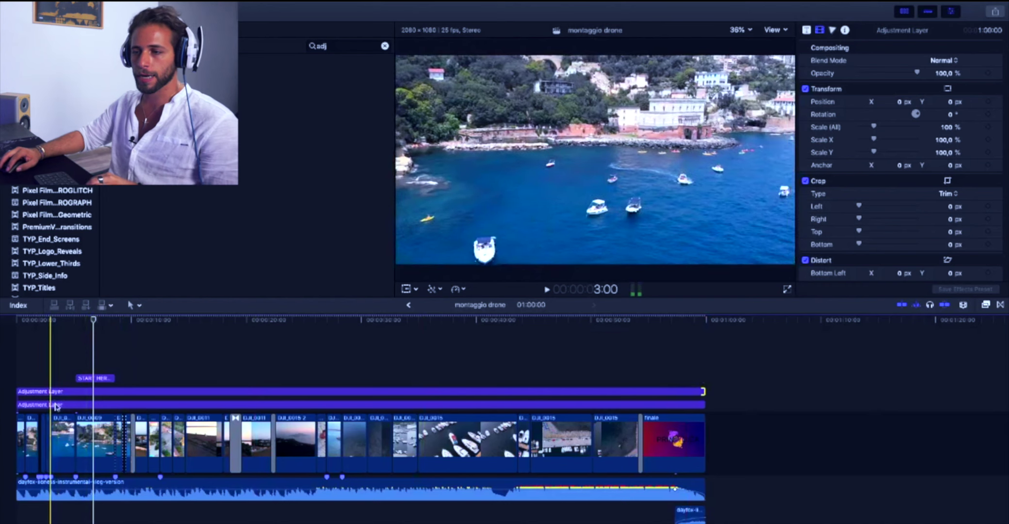
pyautogui.click(56, 405)
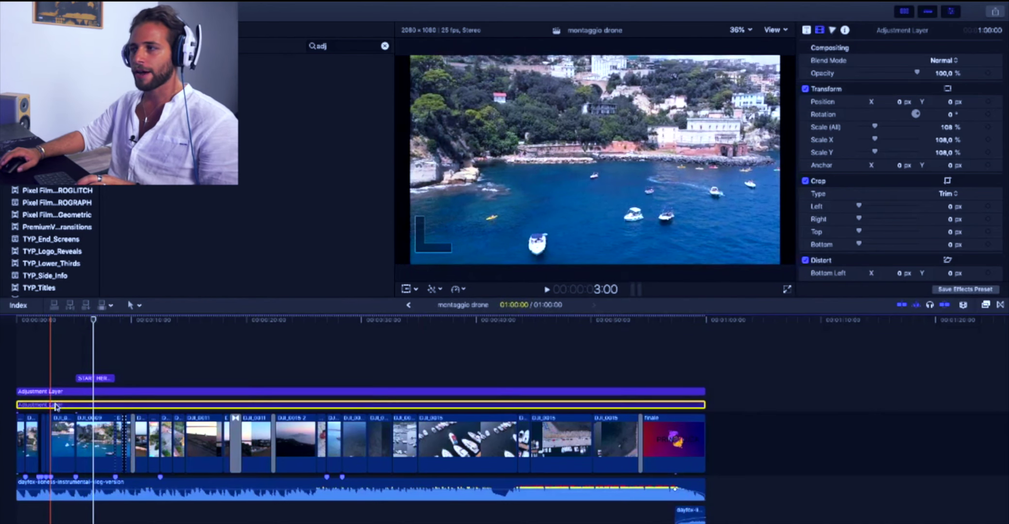
pyautogui.click(59, 392)
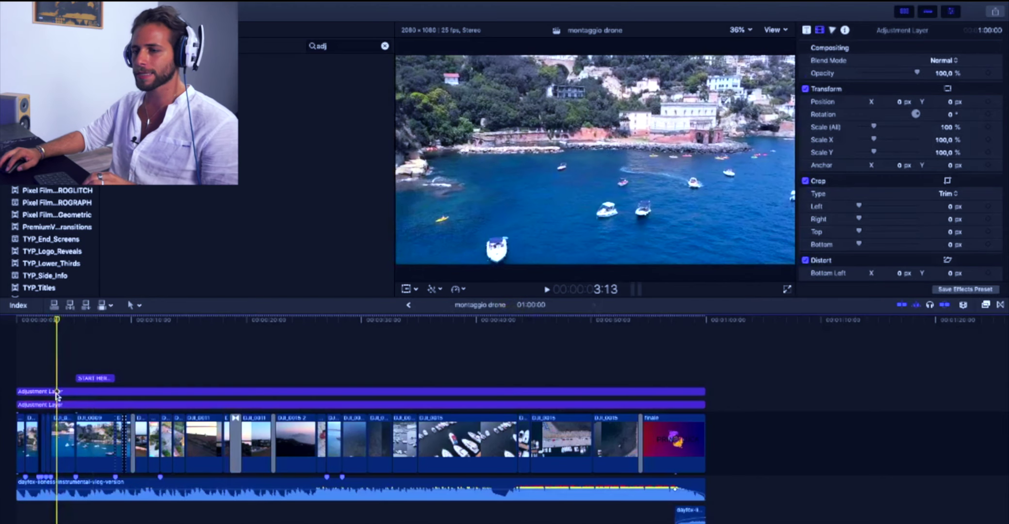
# Return to the start of the timeline and add a Color Board correction to the upper adjustment layer.
pyautogui.press('Home')
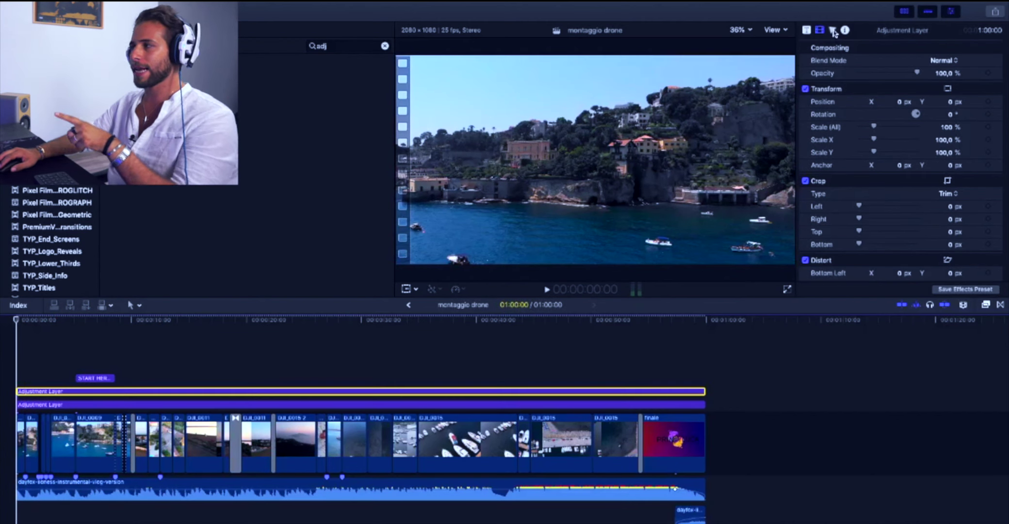
pyautogui.click(833, 31)
pyautogui.scroll(-4, 938, 156)
pyautogui.scroll(4, 905, 155)
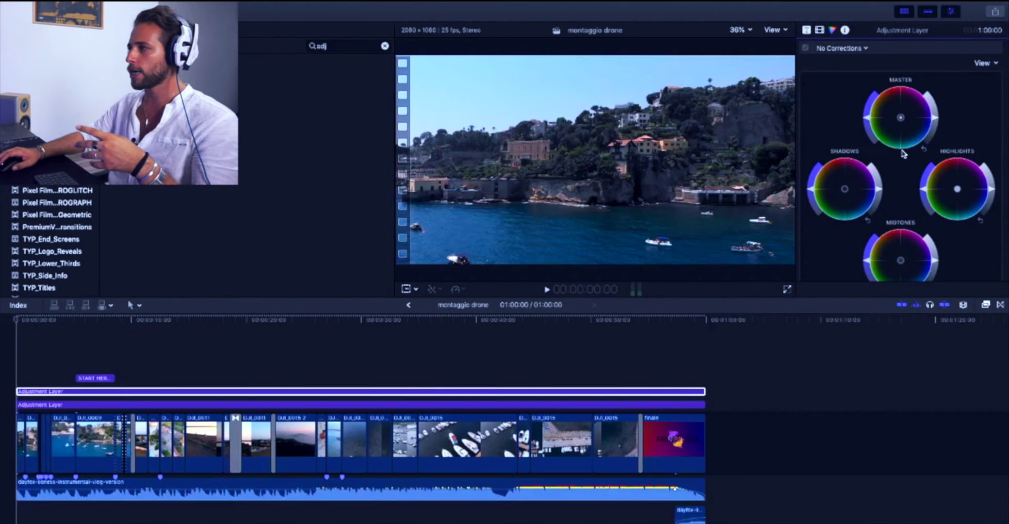
pyautogui.click(866, 50)
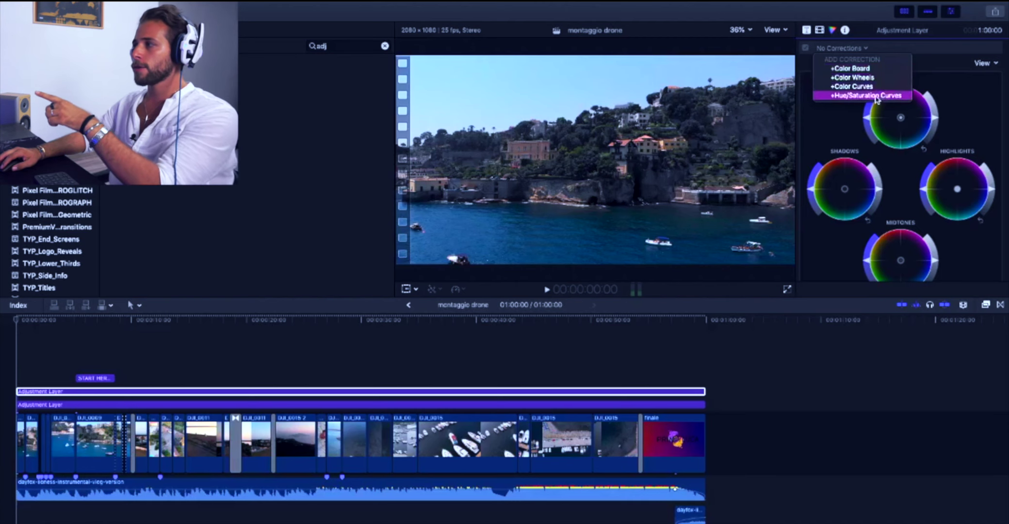
pyautogui.click(883, 70)
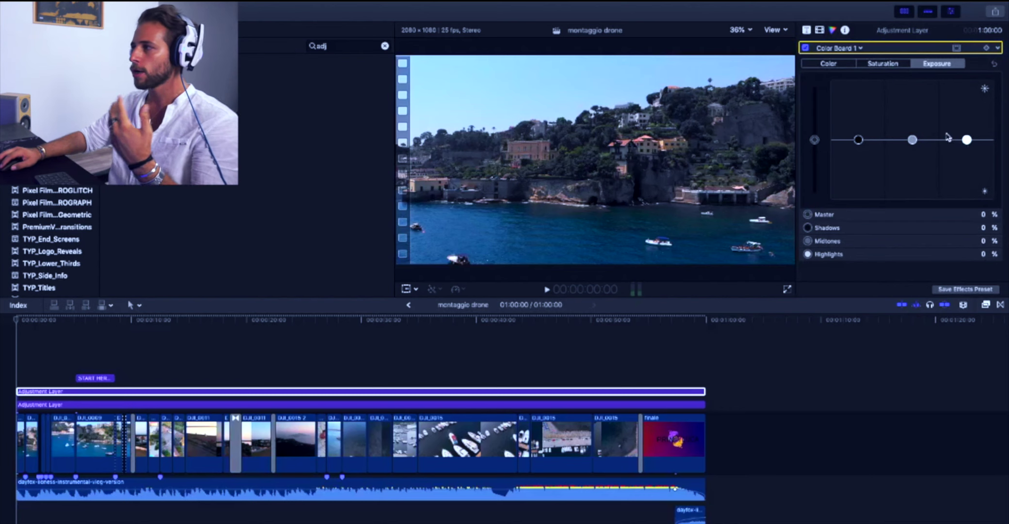
# Try a color shift on the Color Board's highlights and reset it.
pyautogui.click(829, 64)
pyautogui.moveTo(938, 141); pyautogui.dragTo(968, 144)
pyautogui.press('Delete')
pyautogui.click(889, 68)
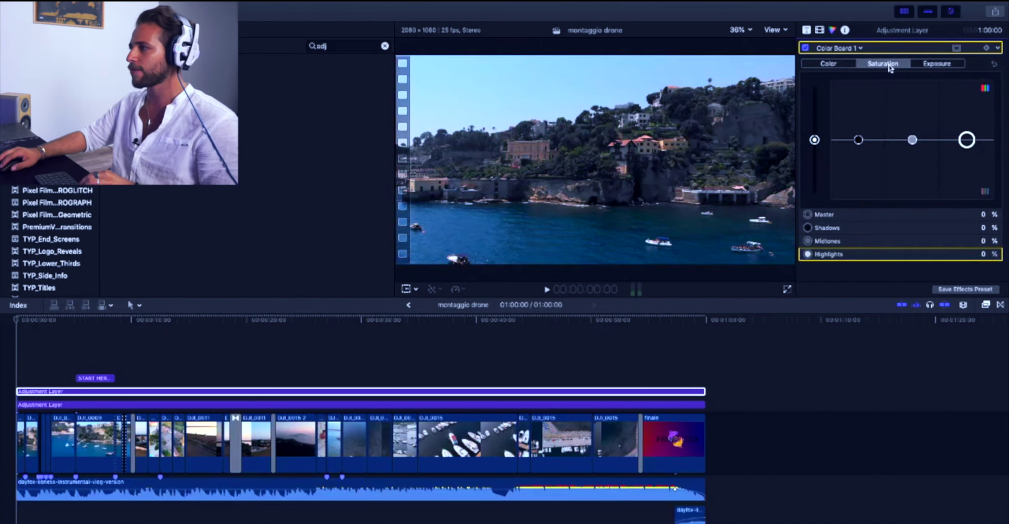
# Set the Color Board exposure to 26% for highlights and 9% for shadows, and the master saturation to 21%.
pyautogui.click(928, 66)
pyautogui.moveTo(960, 143)
pyautogui.mouseDown()
pyautogui.moveTo(958, 116)
pyautogui.moveTo(966, 147)
pyautogui.mouseUp()
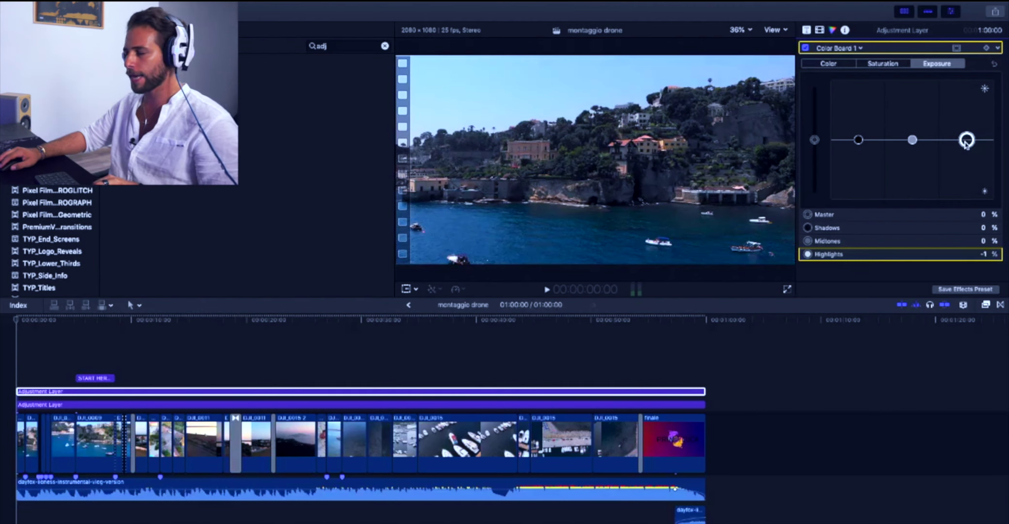
pyautogui.moveTo(967, 143); pyautogui.dragTo(966, 125)
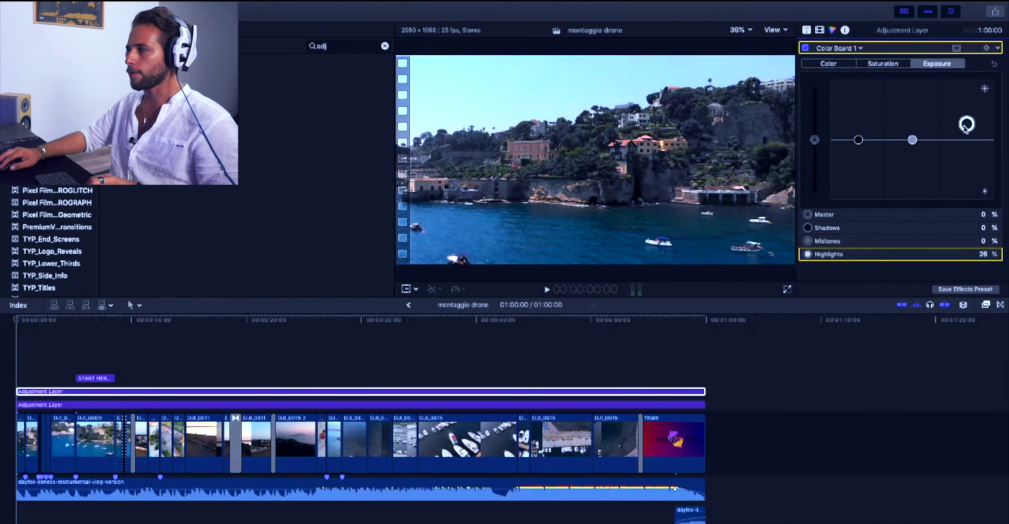
pyautogui.moveTo(913, 142)
pyautogui.mouseDown()
pyautogui.moveTo(908, 124)
pyautogui.moveTo(912, 144)
pyautogui.moveTo(857, 134)
pyautogui.moveTo(911, 140)
pyautogui.mouseUp()
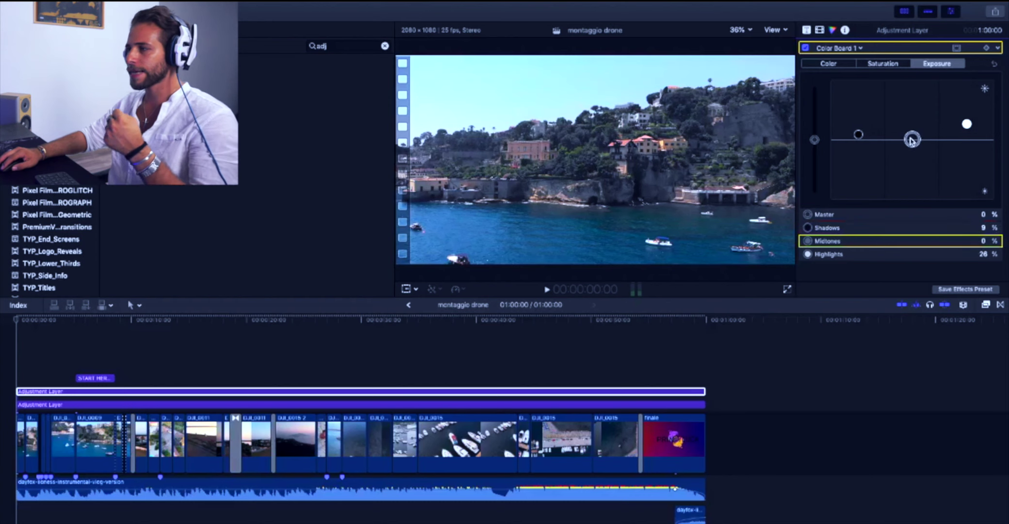
pyautogui.click(896, 66)
pyautogui.moveTo(814, 141); pyautogui.dragTo(814, 128)
# Add a Color Wheels correction to the upper adjustment layer and show its Shadows, Midtones and Highlights parameters.
pyautogui.click(839, 48)
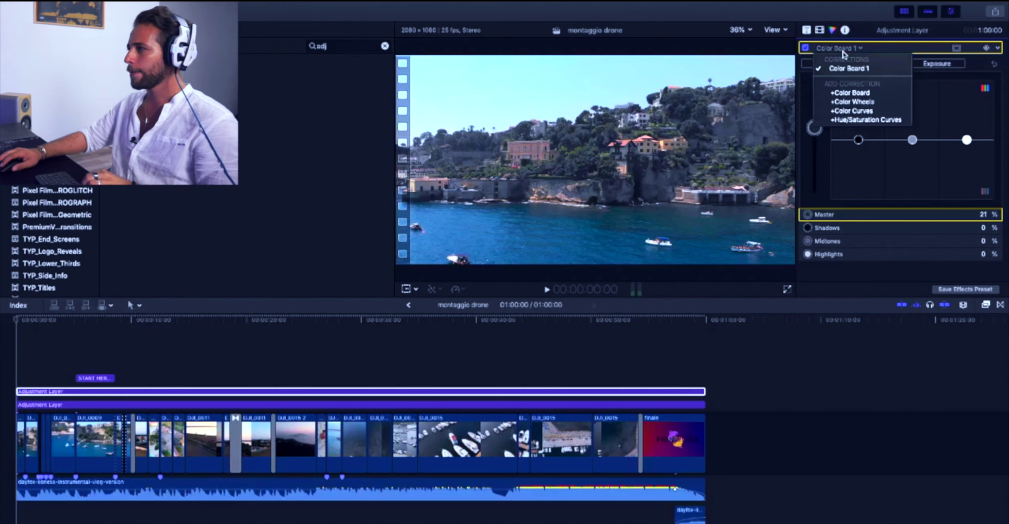
pyautogui.click(866, 103)
pyautogui.scroll(-5, 951, 209)
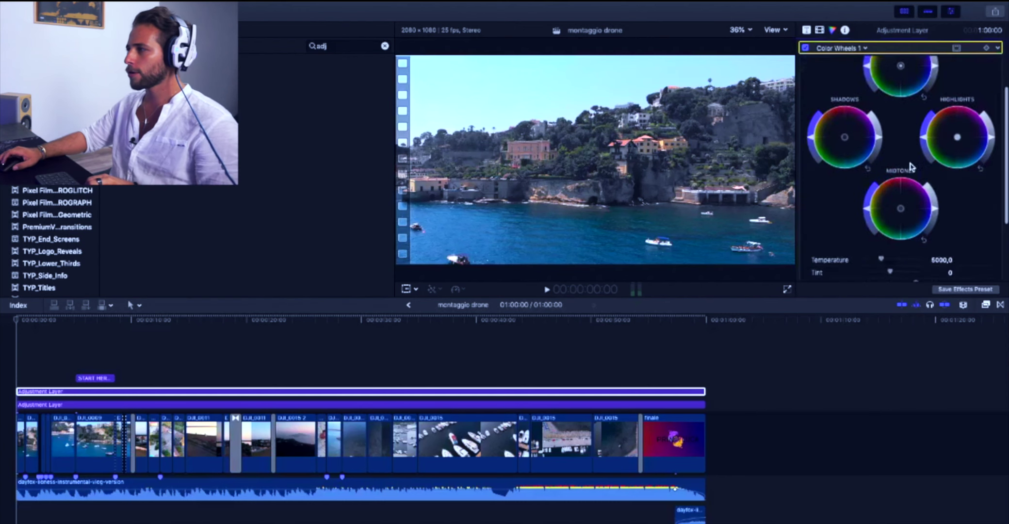
pyautogui.click(979, 209)
pyautogui.scroll(-2, 979, 213)
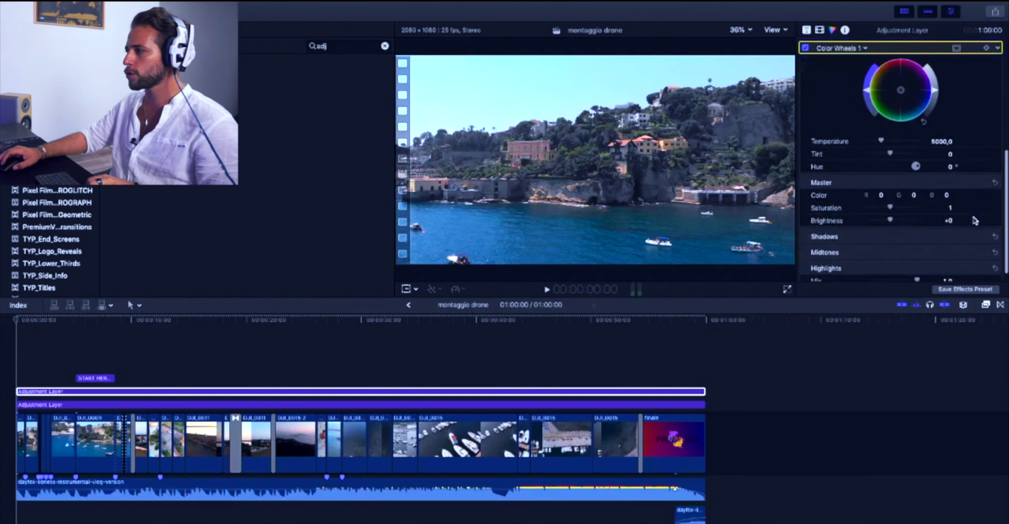
pyautogui.click(982, 232)
pyautogui.scroll(-2, 980, 266)
pyautogui.click(980, 240)
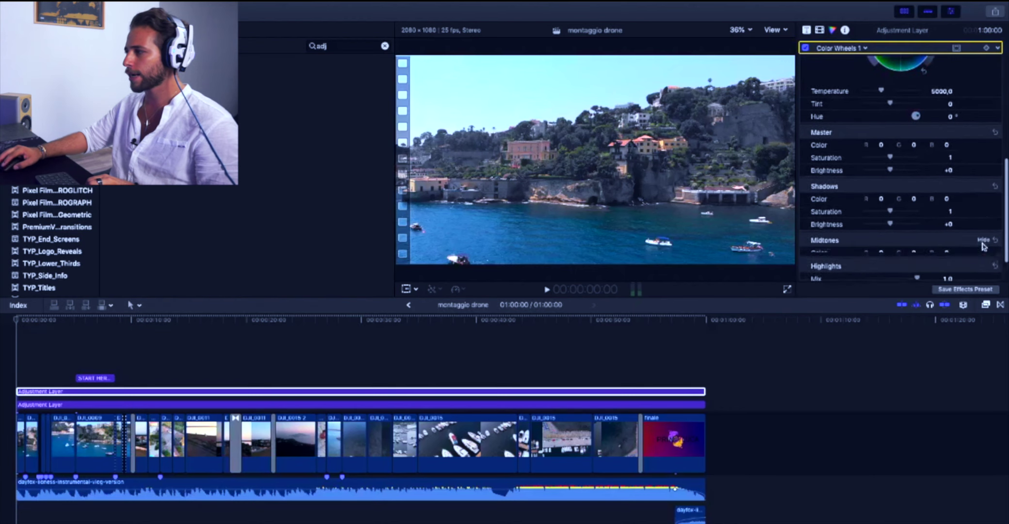
pyautogui.scroll(-2, 980, 253)
pyautogui.click(980, 256)
# Tint the master color wheel slightly toward red.
pyautogui.scroll(5, 915, 163)
pyautogui.scroll(-5, 915, 163)
pyautogui.scroll(5, 916, 163)
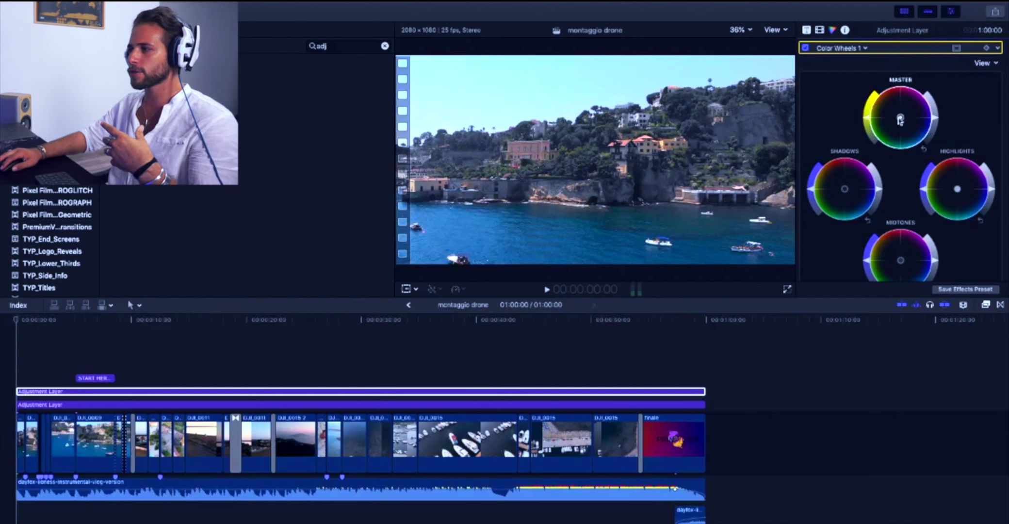
pyautogui.moveTo(907, 121)
pyautogui.mouseDown()
pyautogui.moveTo(892, 102)
pyautogui.moveTo(898, 111)
pyautogui.mouseUp()
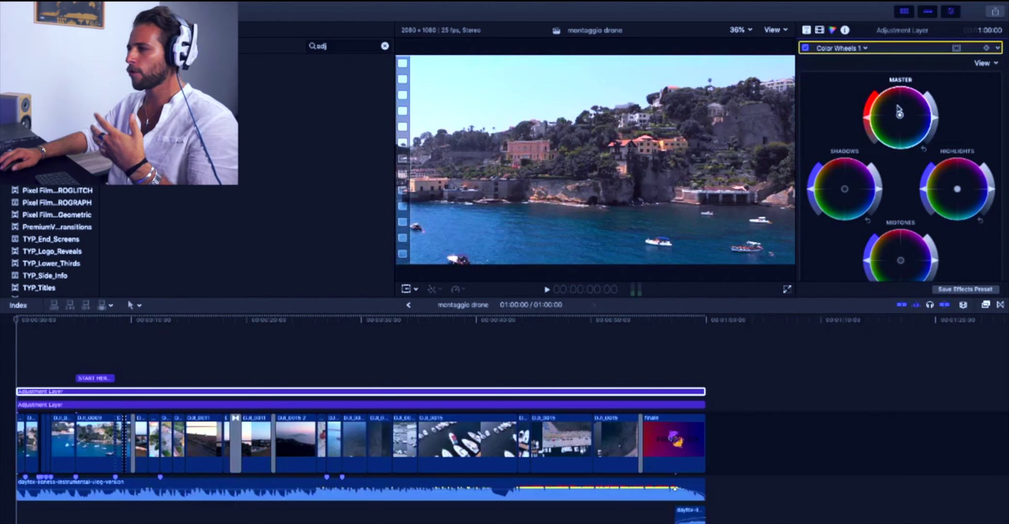
# Try tinting the shadows and highlights wheels toward blue and the midtones wheel toward orange.
pyautogui.moveTo(846, 190); pyautogui.dragTo(848, 194)
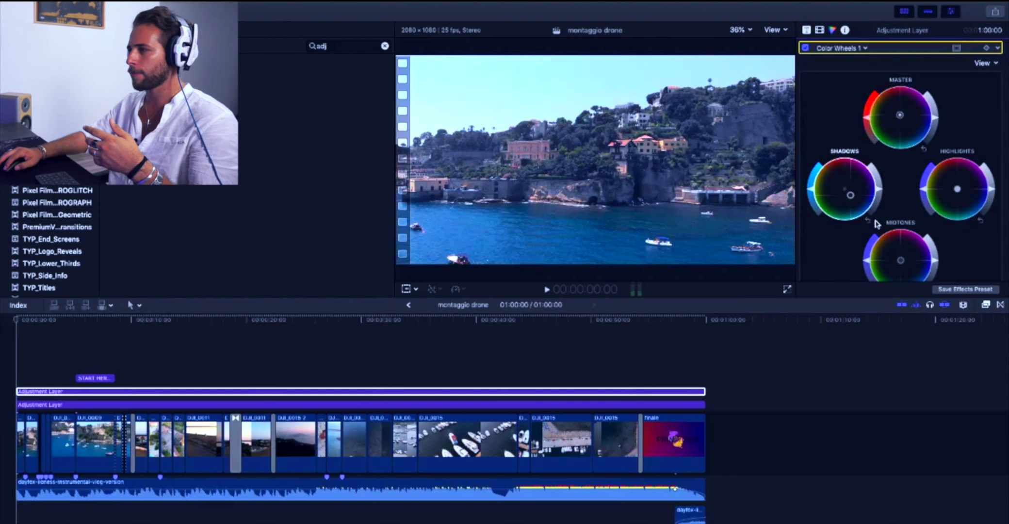
pyautogui.moveTo(958, 194); pyautogui.dragTo(968, 206)
pyautogui.moveTo(905, 269); pyautogui.dragTo(895, 249)
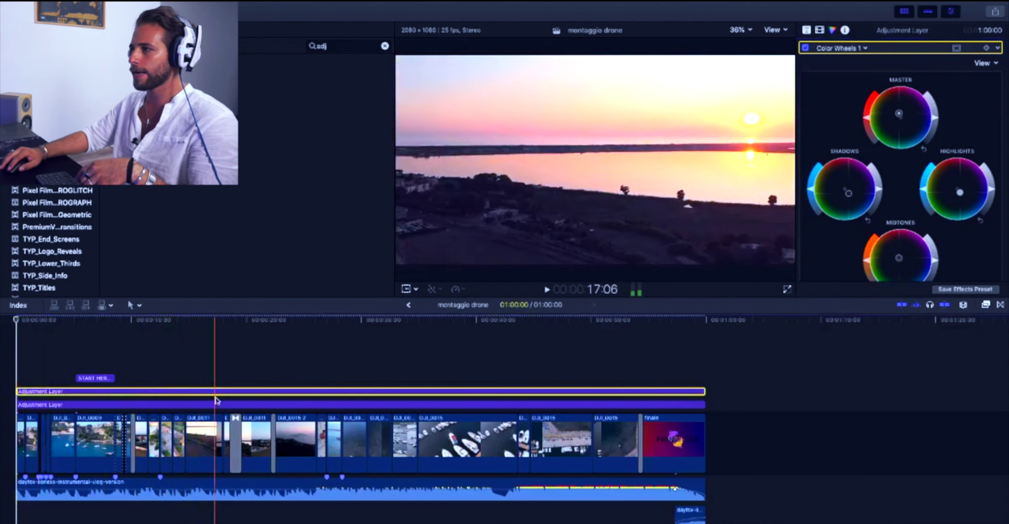
# Undo the last tints on the shadows, highlights and midtones color wheels.
pyautogui.press('super+z')
pyautogui.press('super+z')
pyautogui.press('super+z')
pyautogui.press('super+z')
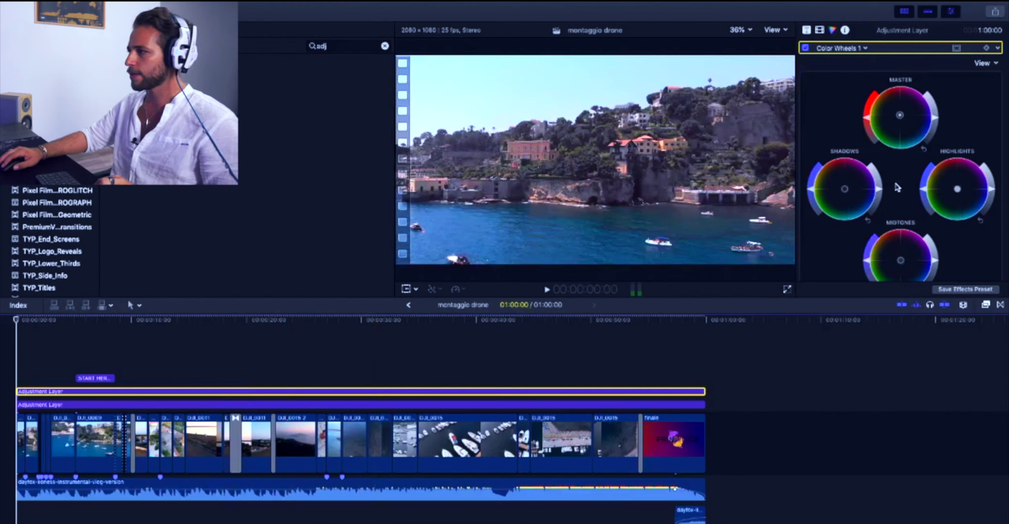
# Raise the Color Wheels temperature to 5505.
pyautogui.scroll(-5, 898, 188)
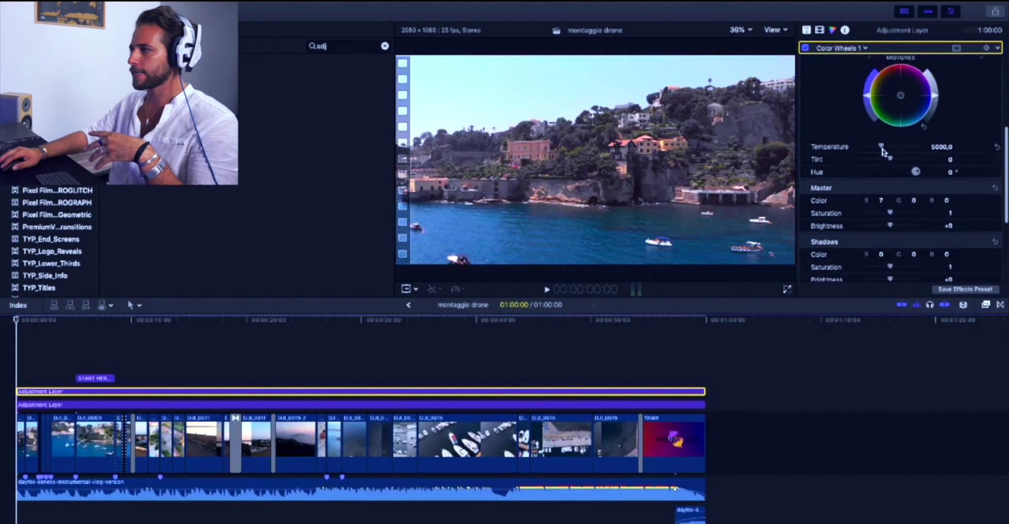
pyautogui.moveTo(882, 147)
pyautogui.mouseDown()
pyautogui.moveTo(892, 148)
pyautogui.moveTo(862, 155)
pyautogui.moveTo(885, 159)
pyautogui.mouseUp()
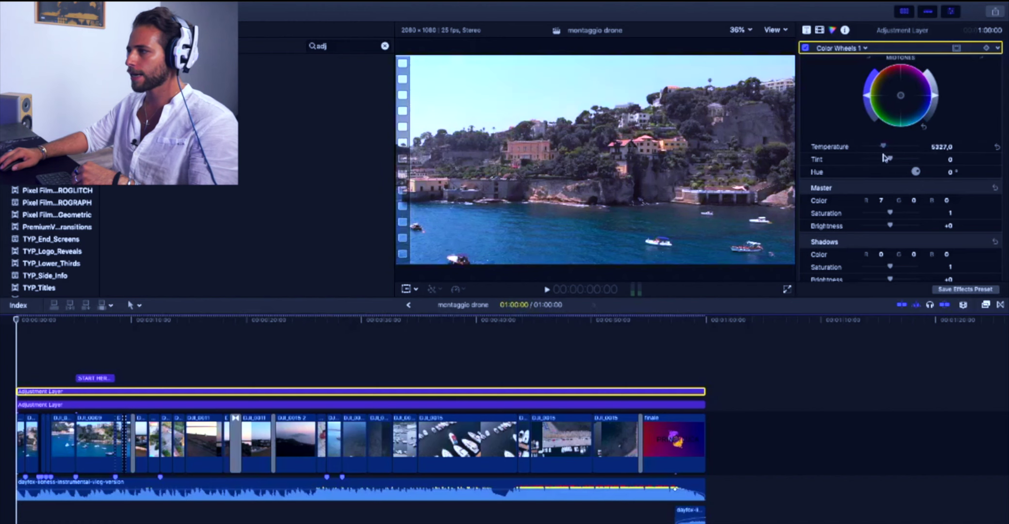
pyautogui.scroll(-2, 877, 184)
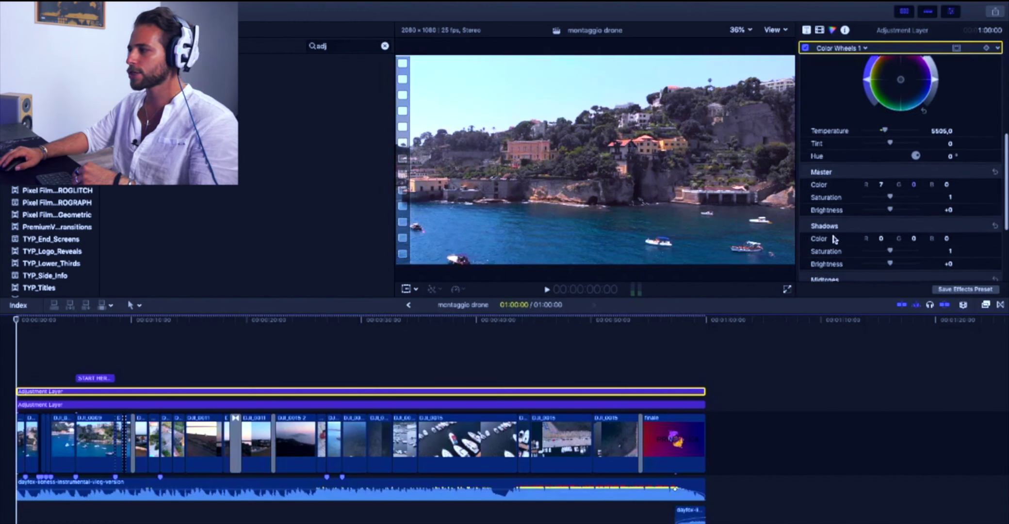
# Set the master brightness to -0,02 and saturation to 1,11, and the shadows brightness to -0,03.
pyautogui.scroll(-6, 834, 239)
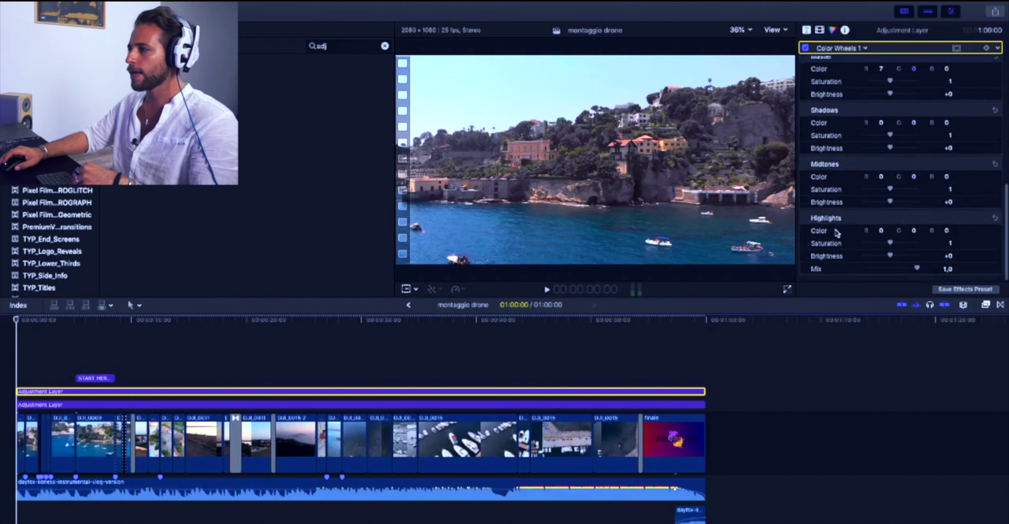
pyautogui.scroll(5, 860, 199)
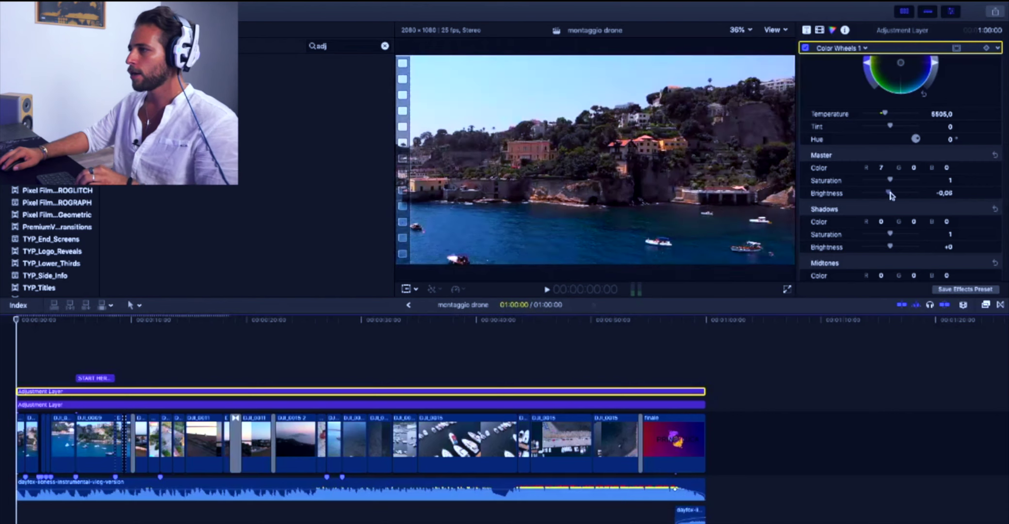
pyautogui.moveTo(892, 195); pyautogui.dragTo(893, 183)
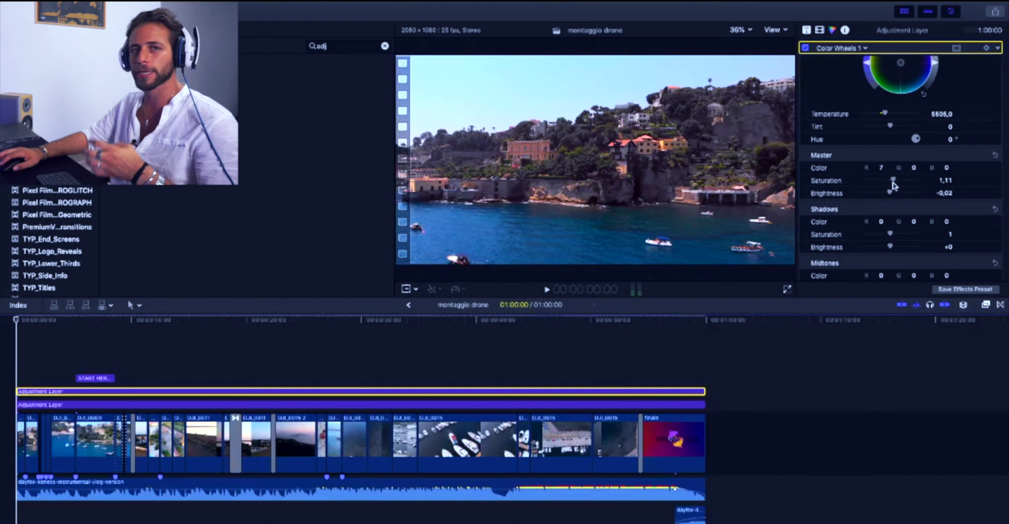
pyautogui.scroll(-2, 893, 182)
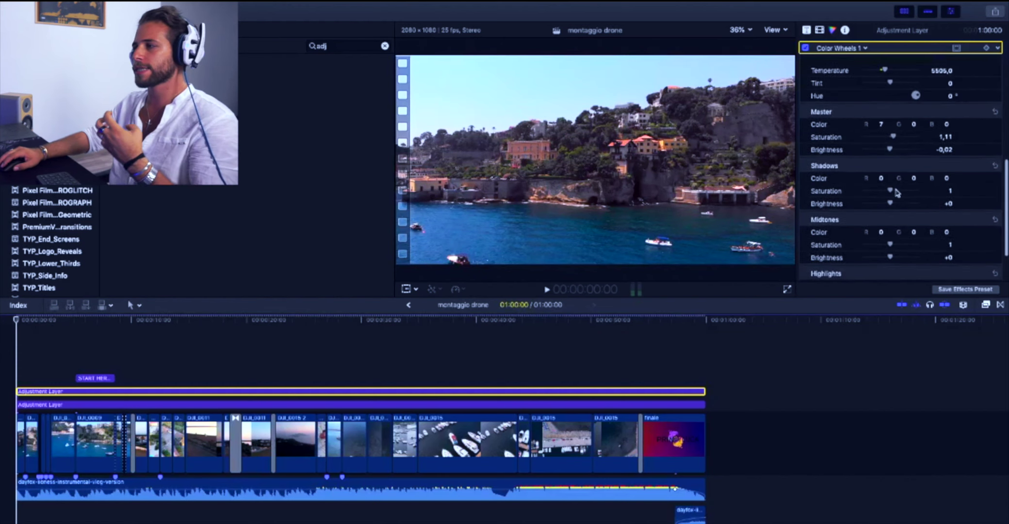
pyautogui.moveTo(892, 205); pyautogui.dragTo(893, 207)
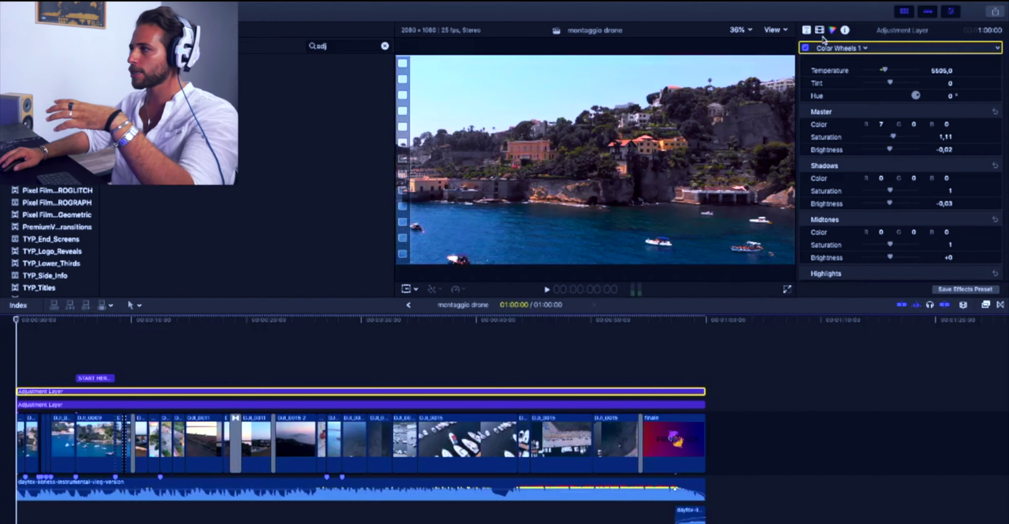
# Set the shadows saturation of the Color Wheels correction to 1,1.
pyautogui.click(839, 48)
pyautogui.press('Escape')
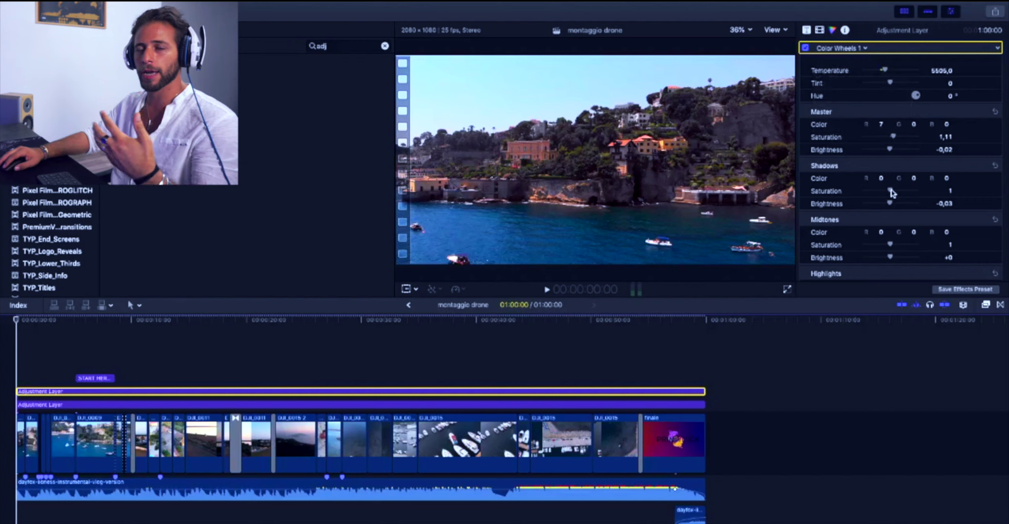
pyautogui.moveTo(891, 194); pyautogui.dragTo(896, 197)
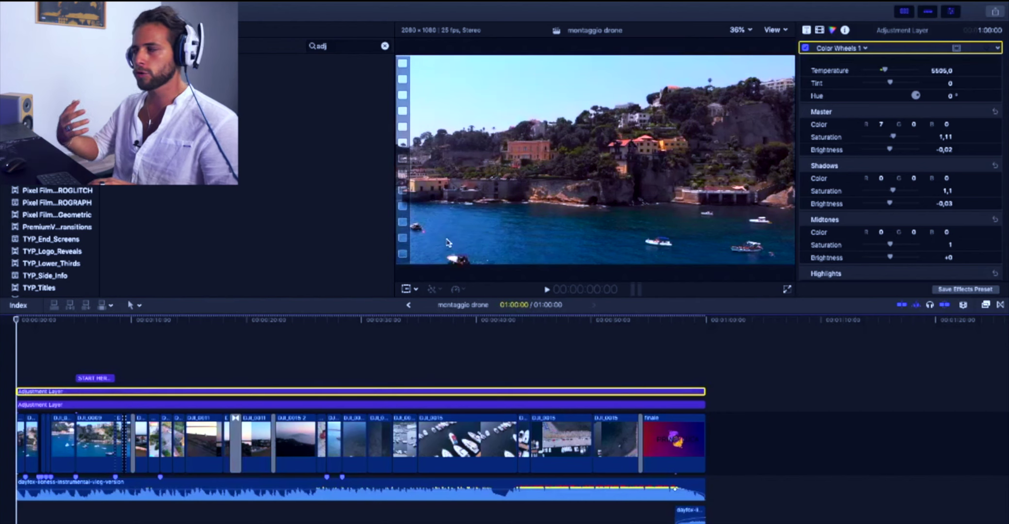
# Set the midtones brightness to +0,11 and saturation to 1,15, and the highlights brightness to +0,08 and saturation to 1,27.
pyautogui.scroll(-3, 936, 222)
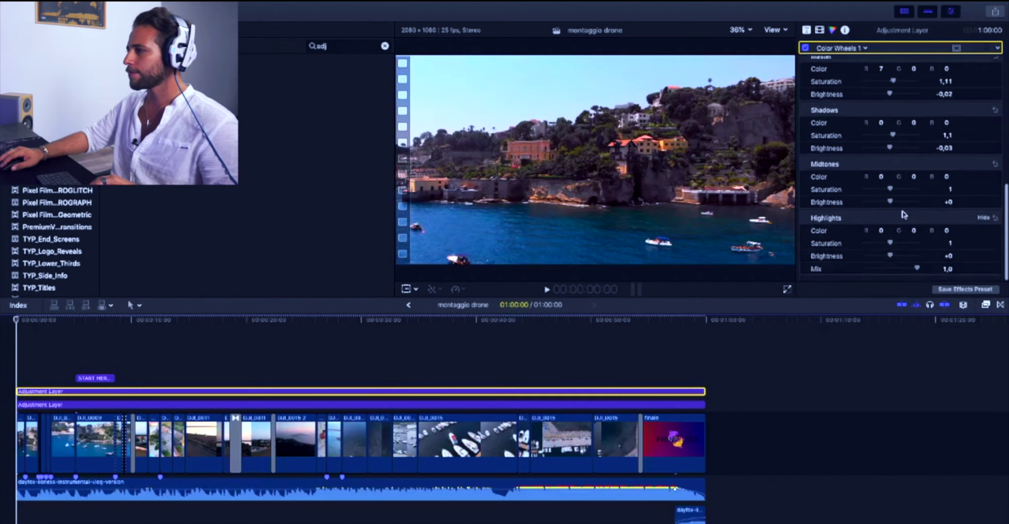
pyautogui.moveTo(891, 204); pyautogui.dragTo(895, 205)
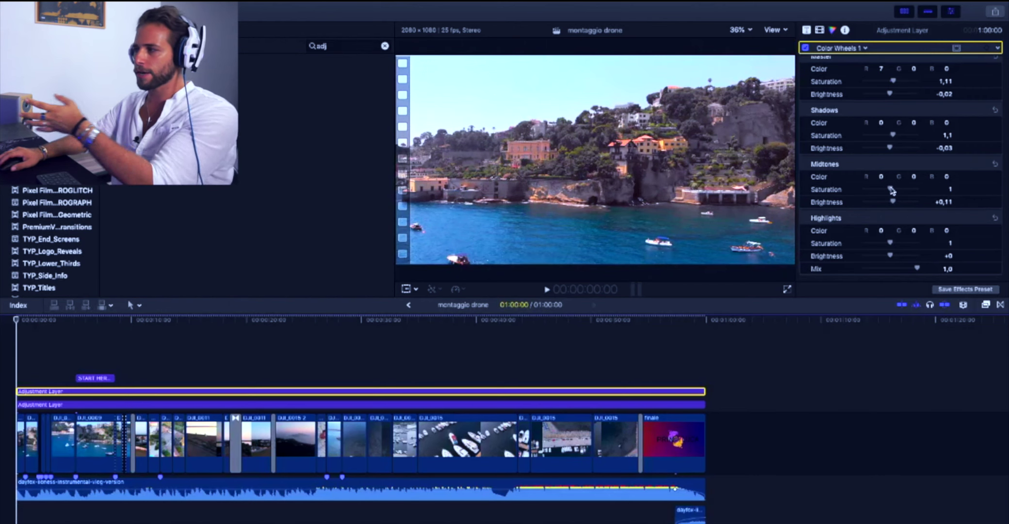
pyautogui.moveTo(892, 190); pyautogui.dragTo(895, 194)
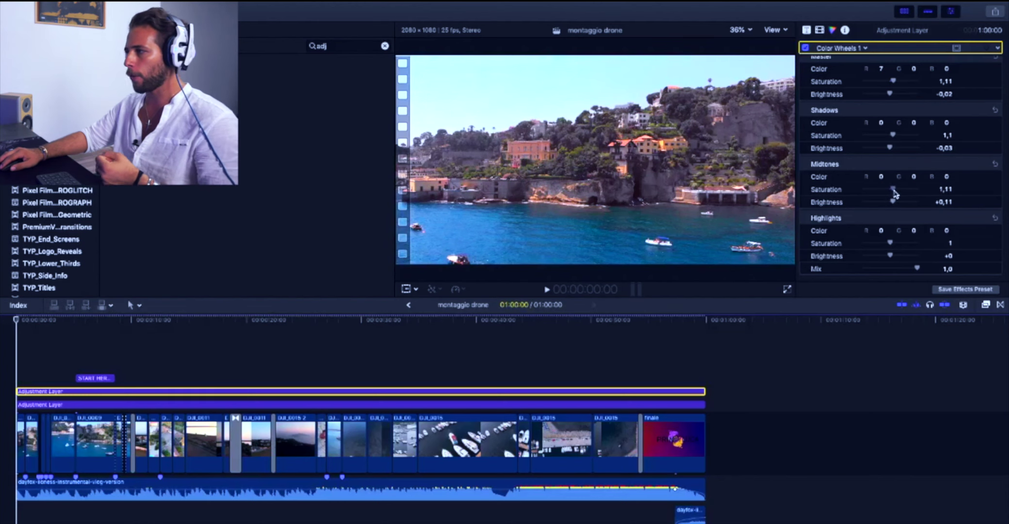
pyautogui.moveTo(895, 193); pyautogui.dragTo(896, 194)
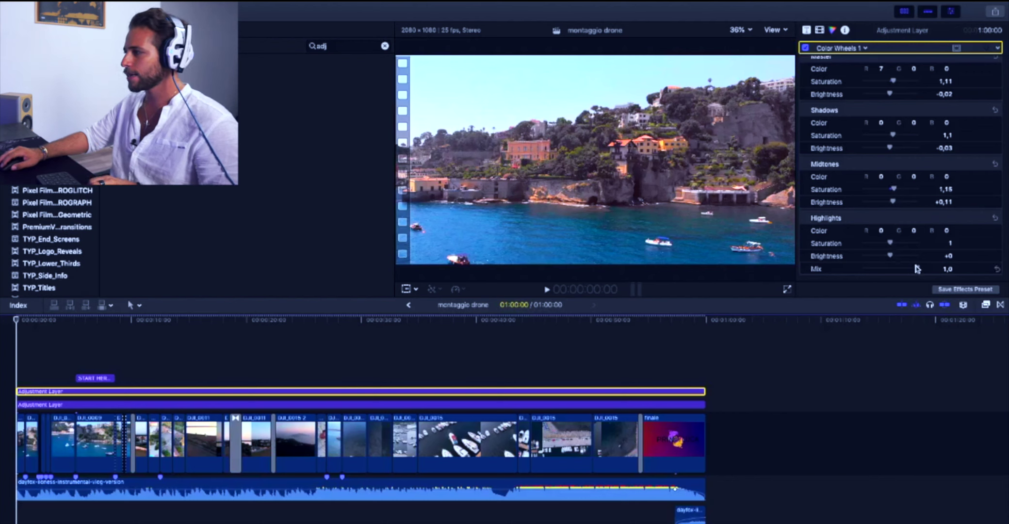
pyautogui.moveTo(922, 274); pyautogui.dragTo(1004, 276)
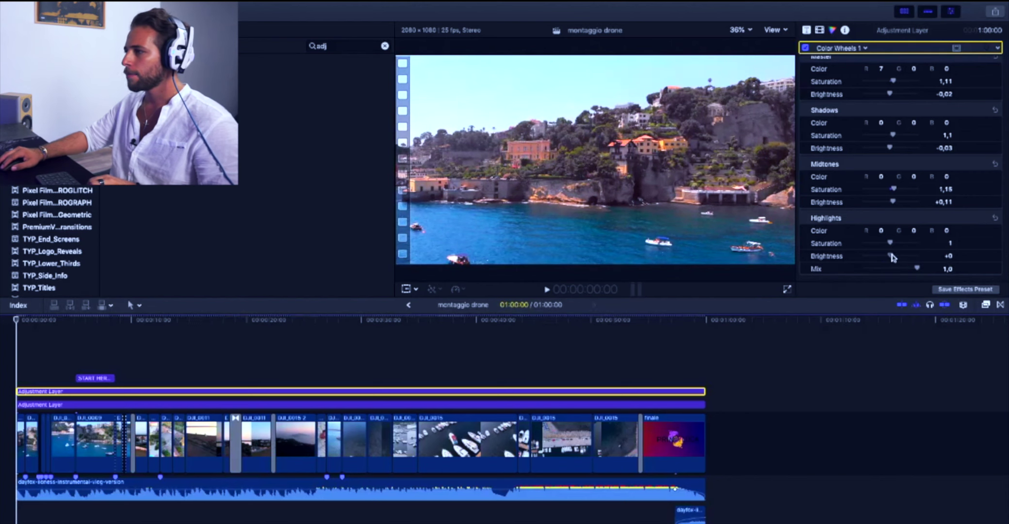
pyautogui.moveTo(891, 257); pyautogui.dragTo(898, 248)
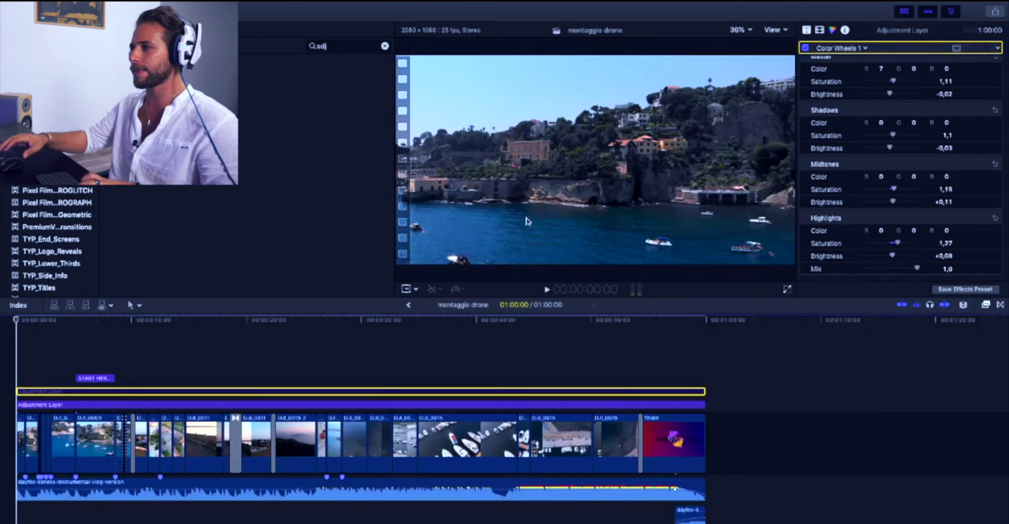
# Add a Color Curves correction, slightly raising the upper part of the blue curve and the lower part of the green curve.
pyautogui.click(864, 48)
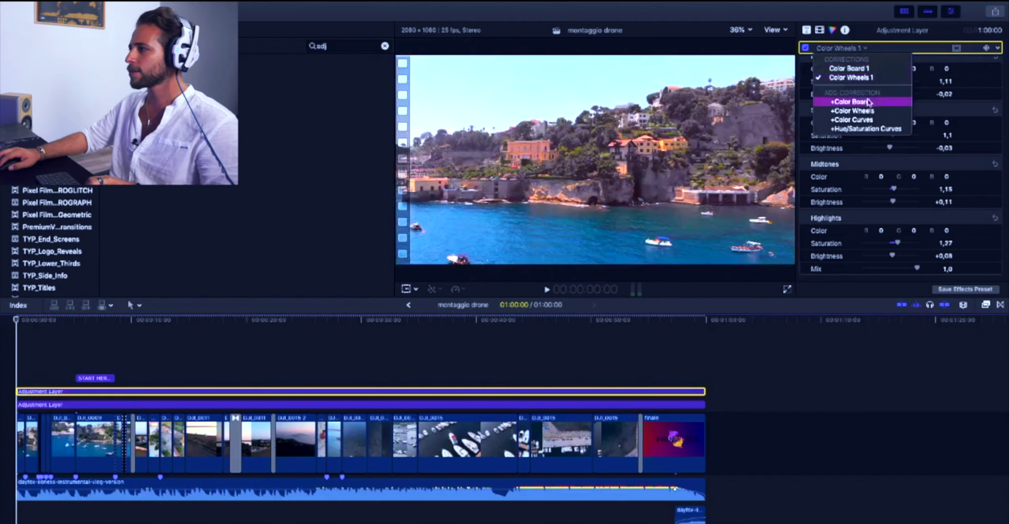
pyautogui.click(875, 121)
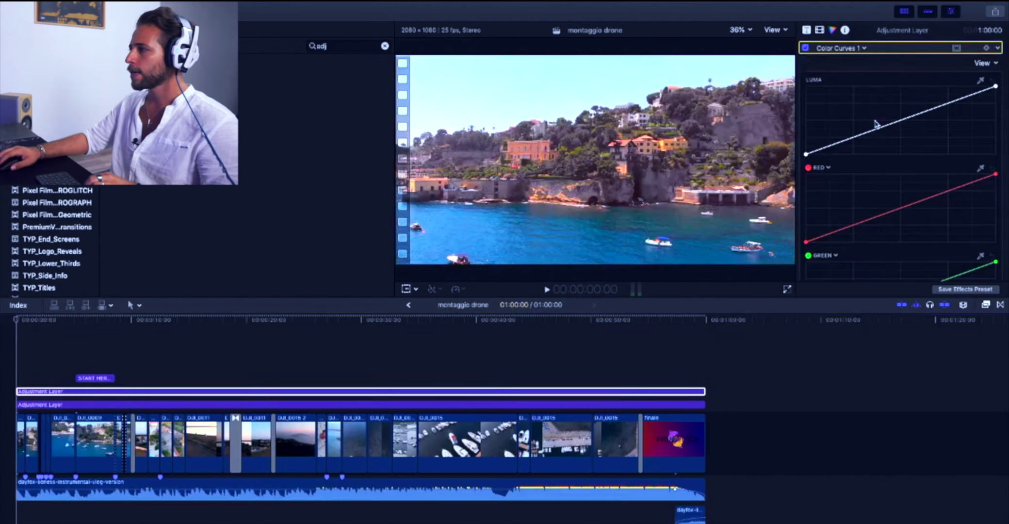
pyautogui.scroll(-5, 912, 133)
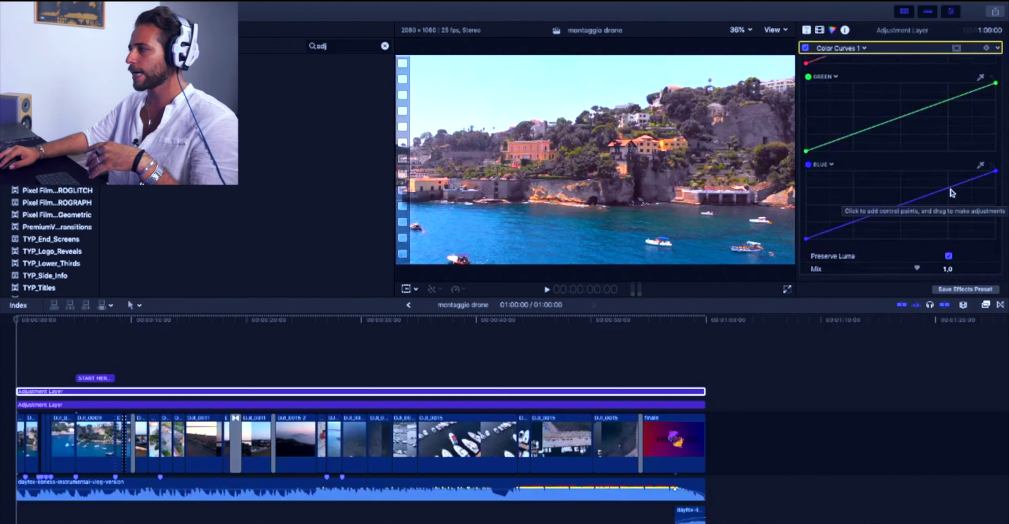
pyautogui.moveTo(948, 188); pyautogui.dragTo(946, 185)
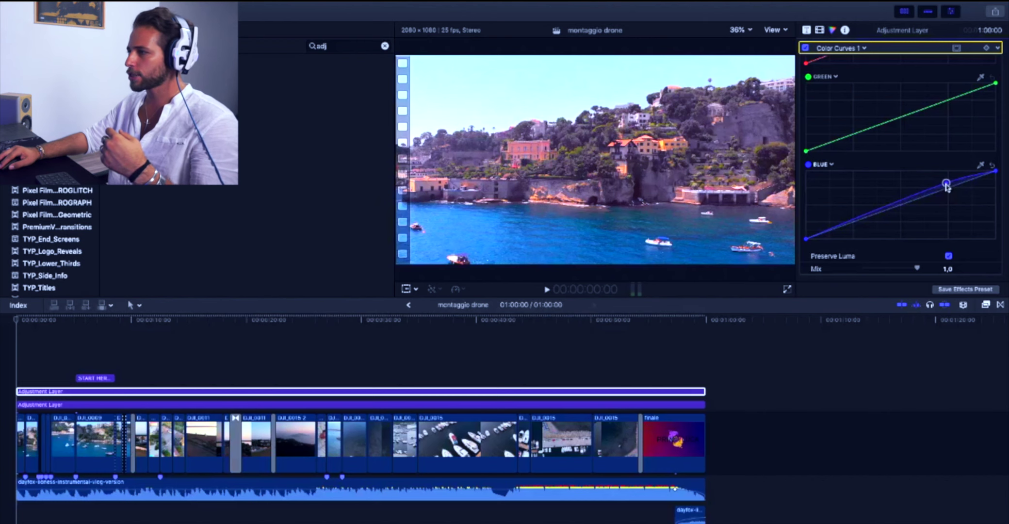
pyautogui.moveTo(864, 131); pyautogui.dragTo(859, 129)
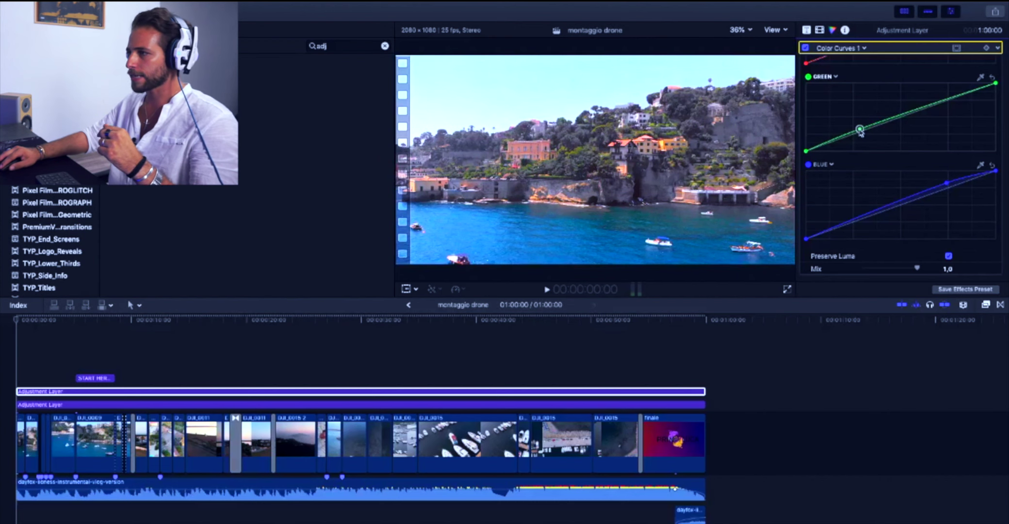
# Slightly lower the highlights of the luma curve and add a control point in its shadows.
pyautogui.scroll(5, 860, 155)
pyautogui.scroll(1, 862, 165)
pyautogui.moveTo(950, 108); pyautogui.dragTo(950, 105)
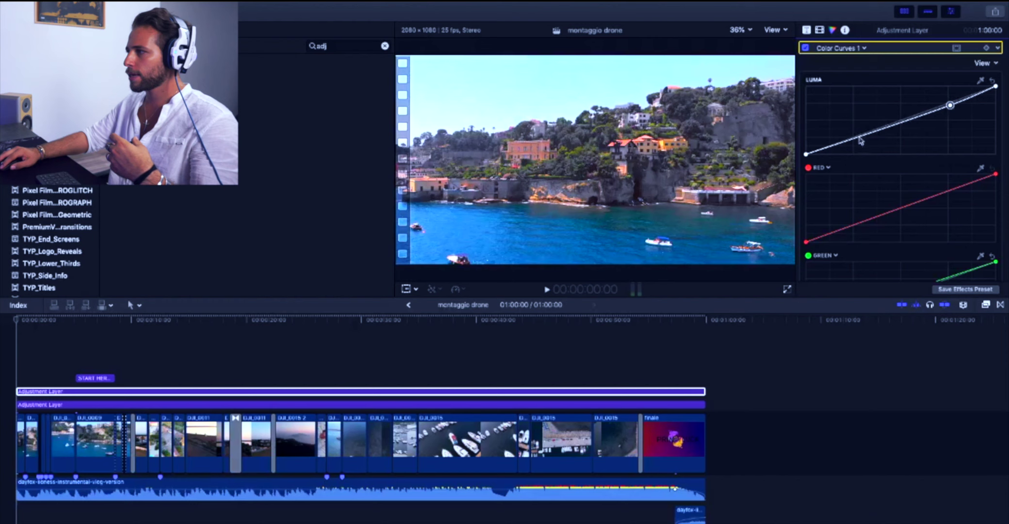
pyautogui.moveTo(859, 138); pyautogui.dragTo(858, 137)
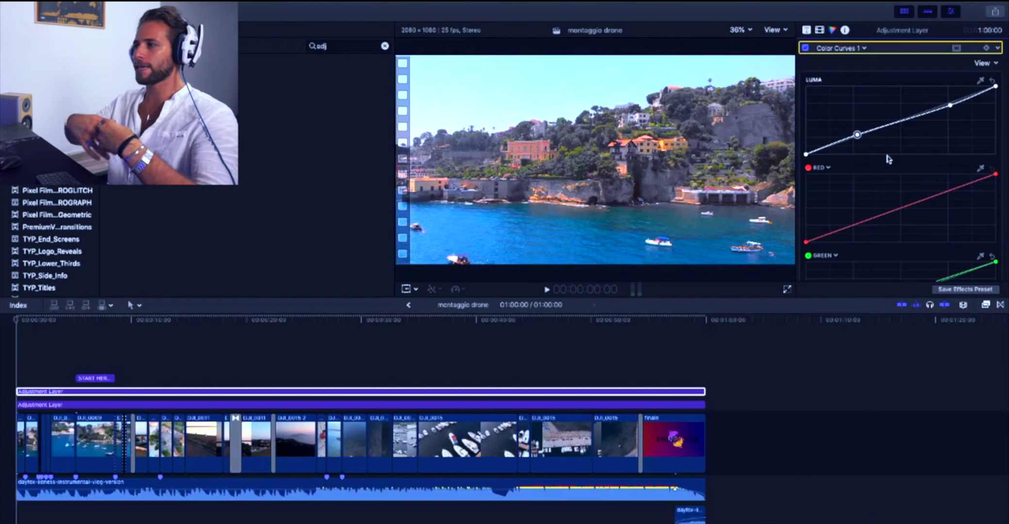
# Compare the image with the top adjustment layer disabled and enabled, and fine-tune the luma curve's shadow and highlight points.
pyautogui.press('v')
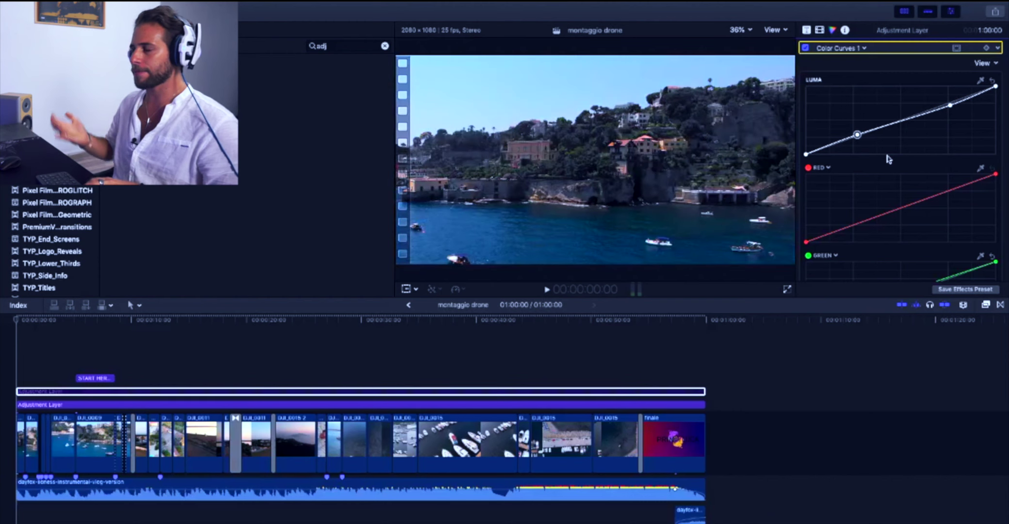
pyautogui.press('v')
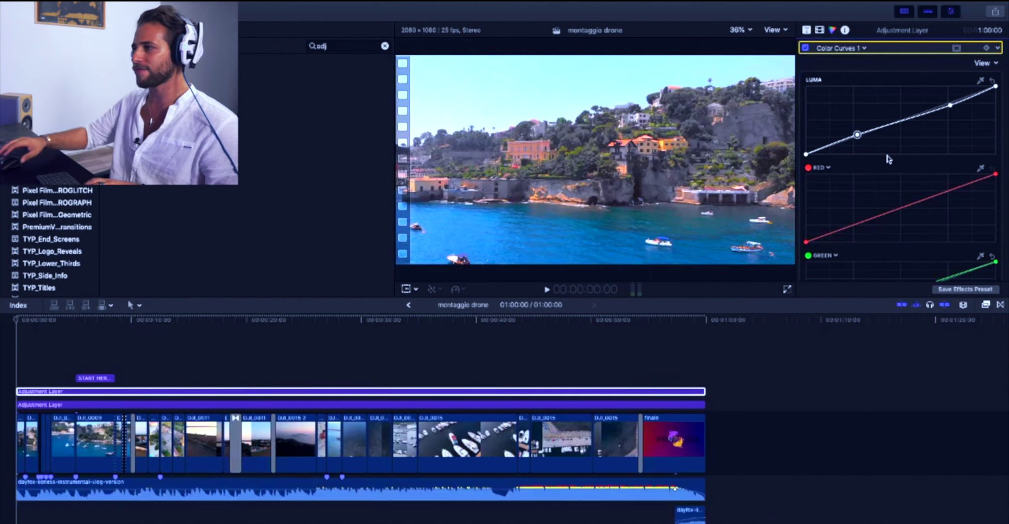
pyautogui.moveTo(858, 138); pyautogui.dragTo(859, 141)
pyautogui.click(950, 105)
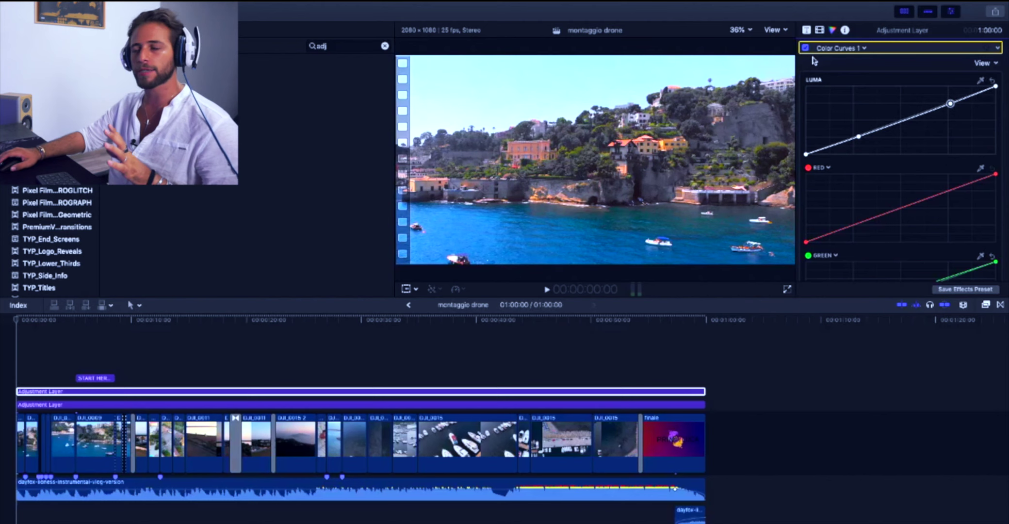
# Add a Hue/Saturation Curves correction and raise the whole Orange vs Sat curve very slightly.
pyautogui.click(841, 48)
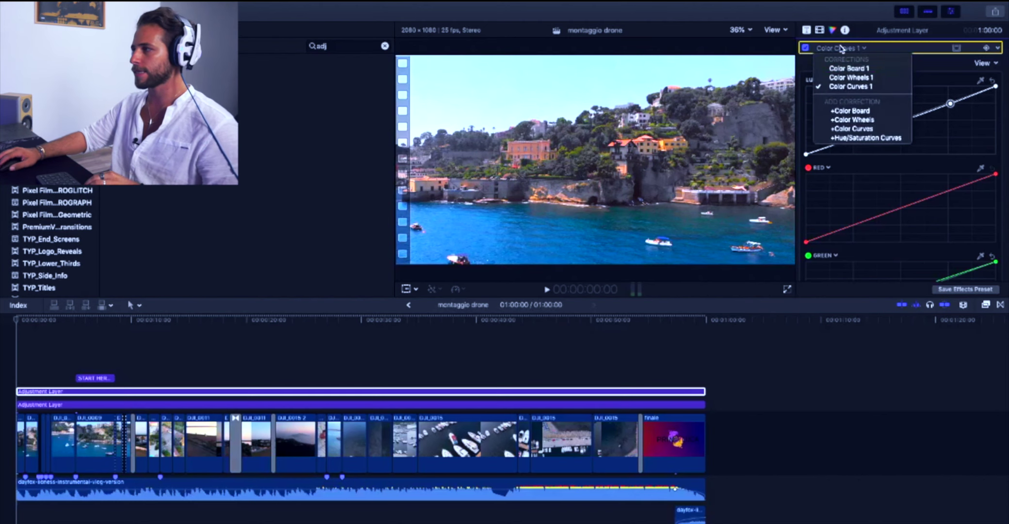
pyautogui.click(880, 138)
pyautogui.scroll(-10, 881, 141)
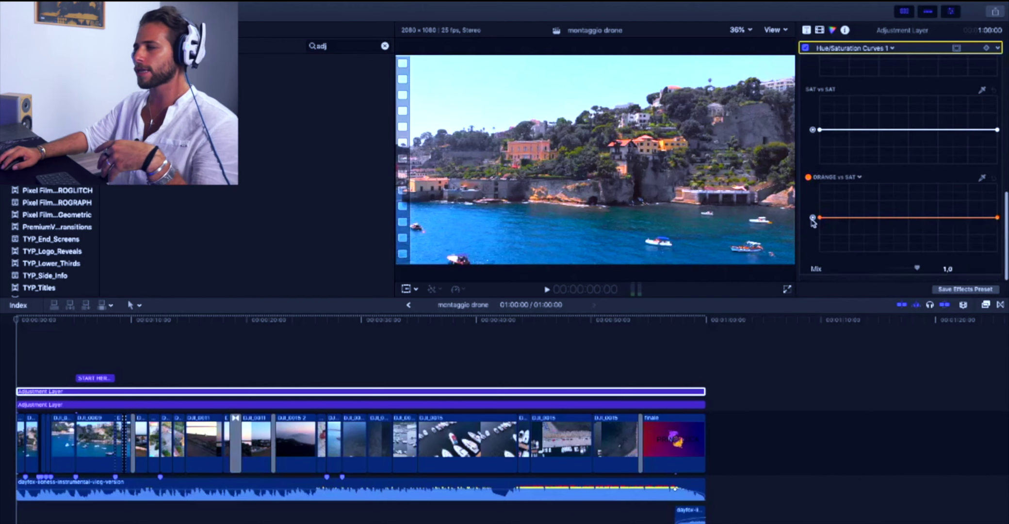
pyautogui.moveTo(813, 220)
pyautogui.mouseDown()
pyautogui.moveTo(811, 180)
pyautogui.moveTo(812, 217)
pyautogui.mouseUp()
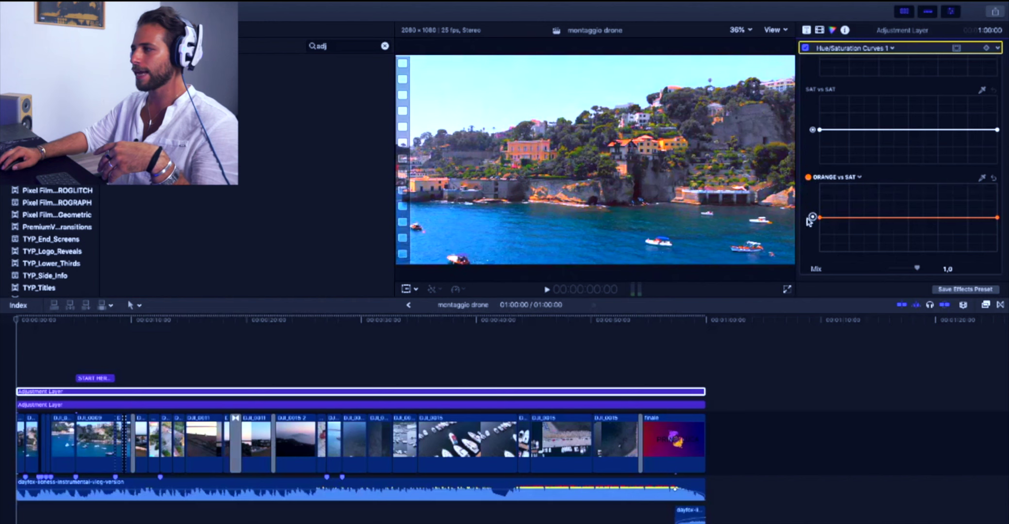
# Try raising the whole Sat vs Sat curve to its maximum and return it to the neutral line.
pyautogui.moveTo(816, 131); pyautogui.dragTo(812, 96)
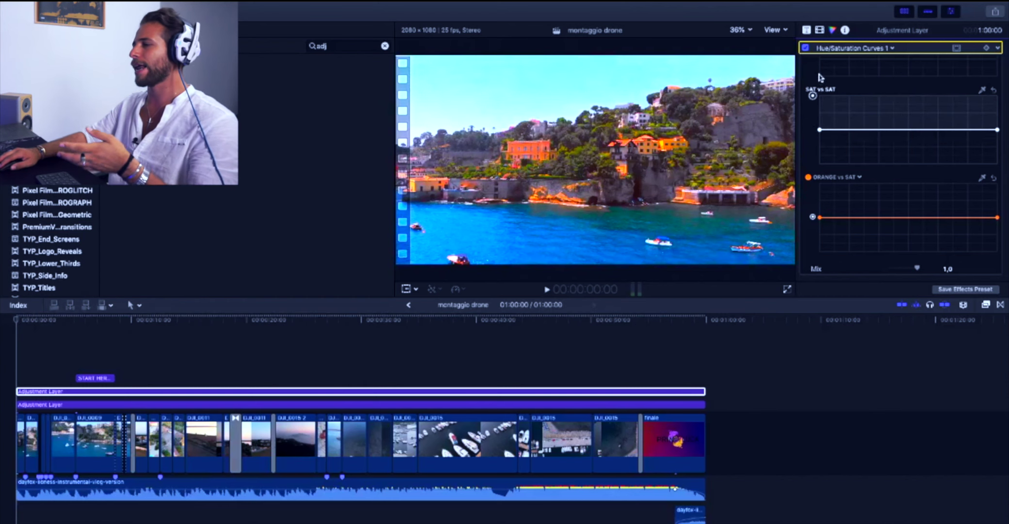
pyautogui.moveTo(814, 97); pyautogui.dragTo(818, 131)
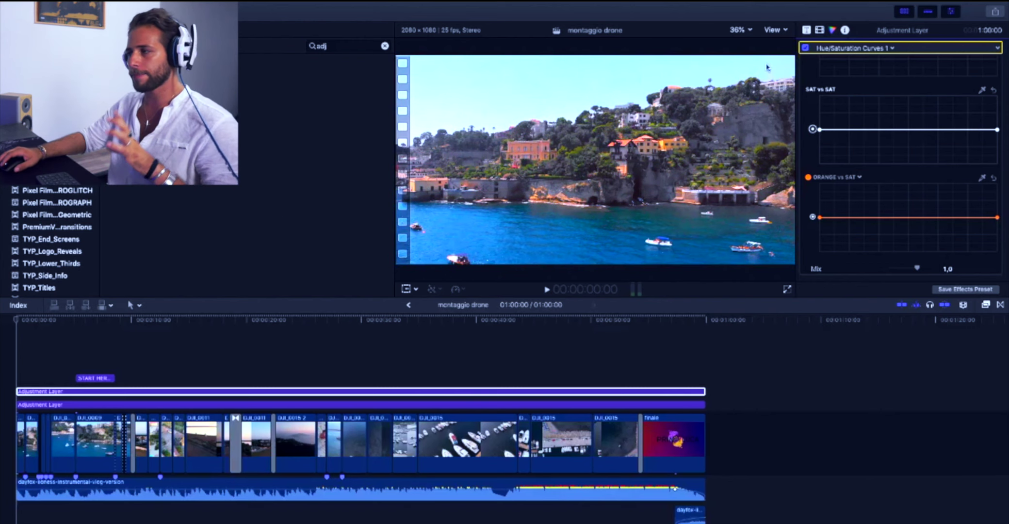
# Play the graded montage from its start and step back to the rocky coastline shot at 1:16 to examine the colors.
pyautogui.click(7, 345)
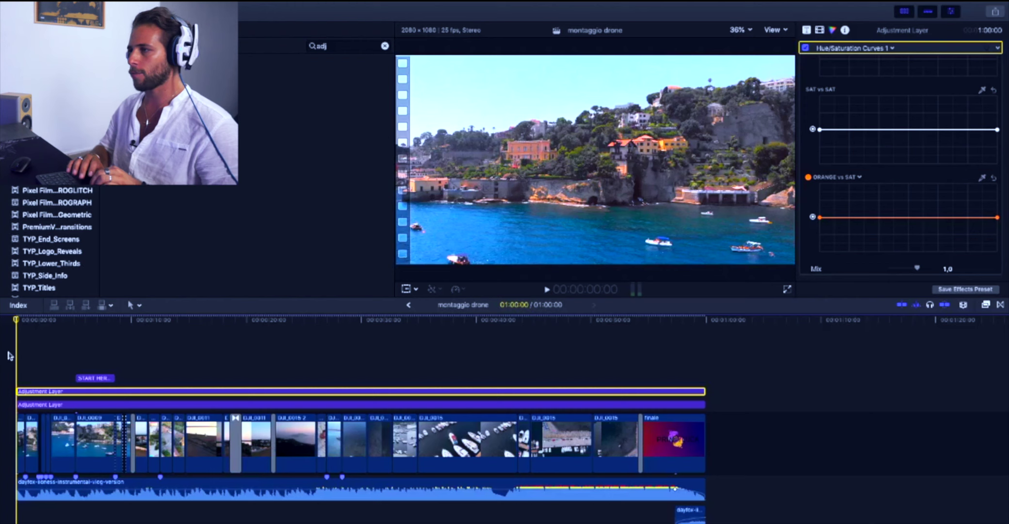
pyautogui.press('space')
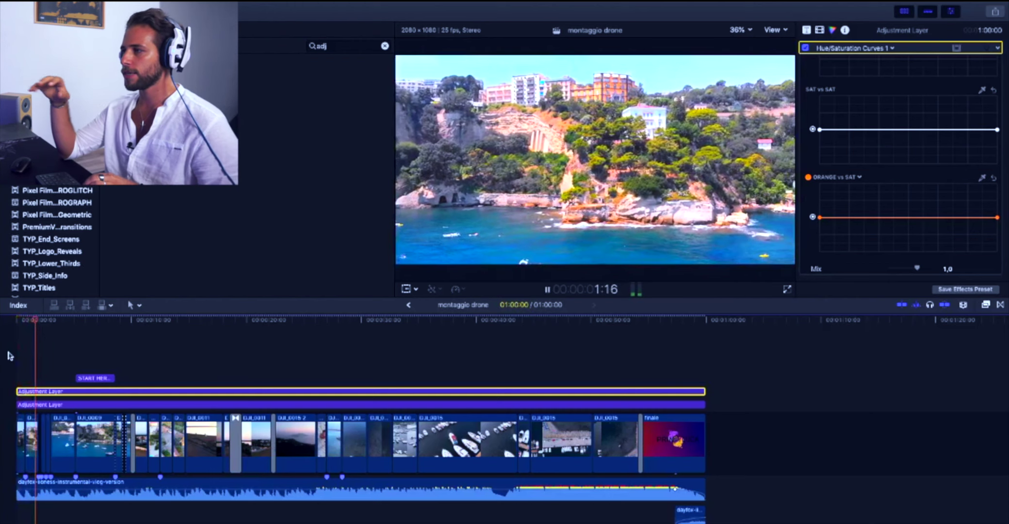
pyautogui.press('space')
pyautogui.press('Left')
pyautogui.press('Left')
pyautogui.press('Left')
pyautogui.press('Left')
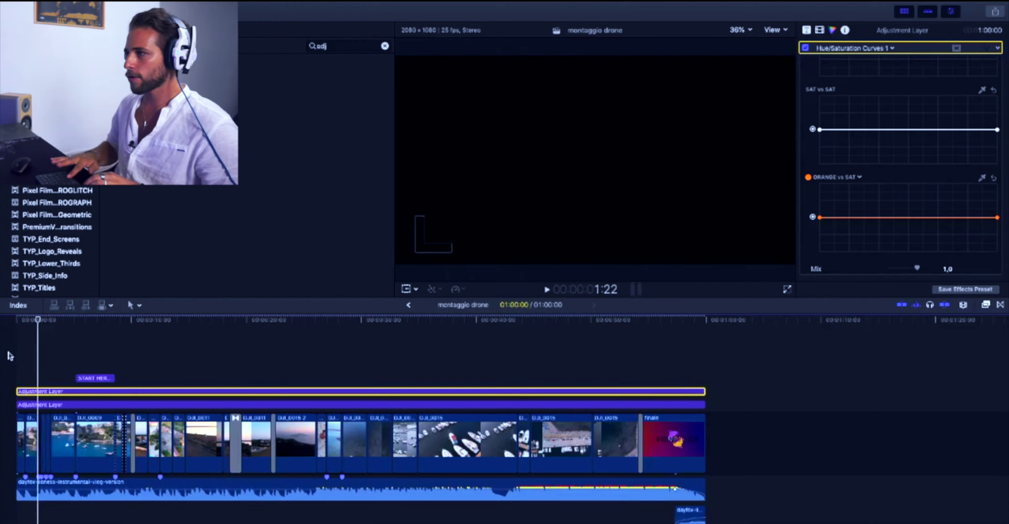
pyautogui.press('Left')
pyautogui.press('Left')
pyautogui.press('Left')
pyautogui.press('Left')
pyautogui.press('Left')
pyautogui.press('Left')
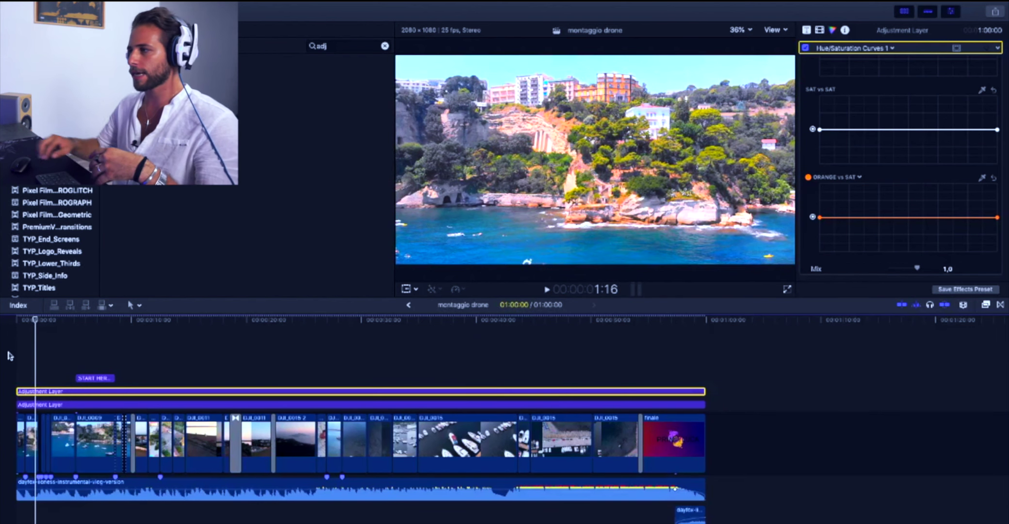
# Return to the Color Wheels 1 correction and lower the midtones saturation to 0,95.
pyautogui.click(883, 43)
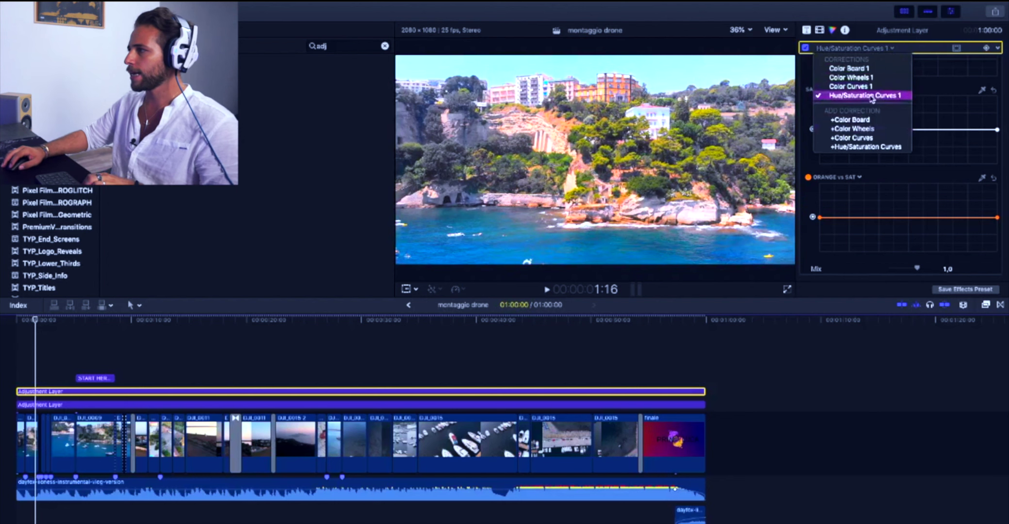
pyautogui.click(872, 77)
pyautogui.scroll(-10, 887, 168)
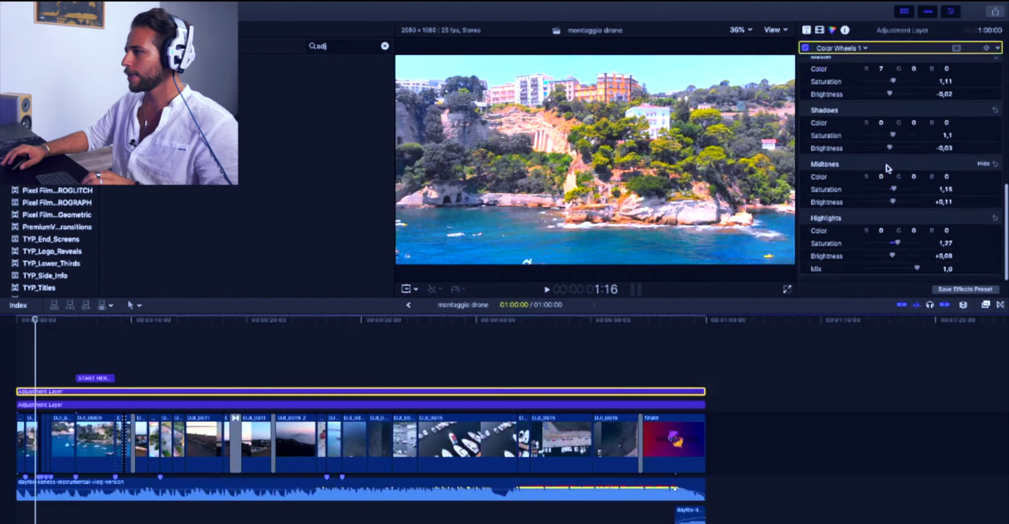
pyautogui.moveTo(897, 191); pyautogui.dragTo(892, 191)
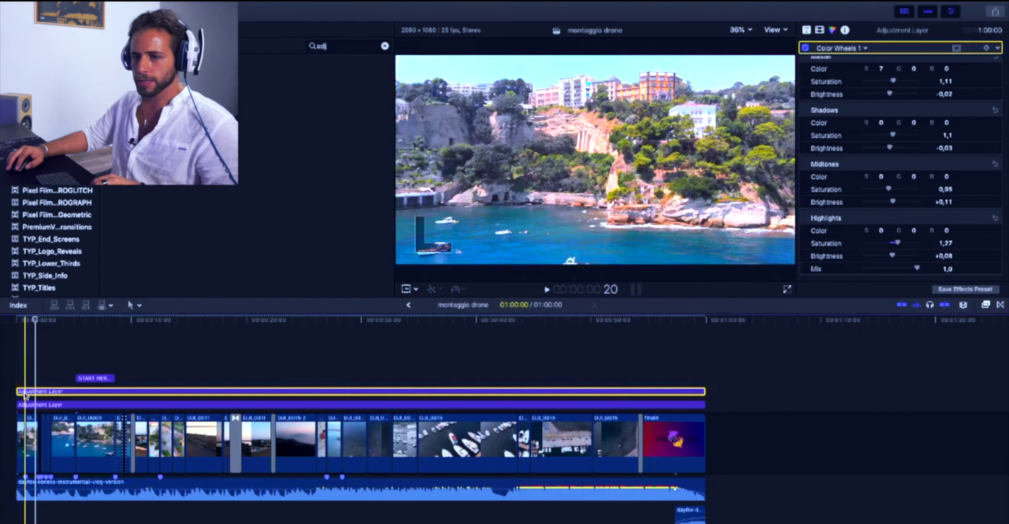
# Cut the top adjustment layer at frame 20 and set the midtones saturation of its first segment to 1,49.
pyautogui.press('super+b')
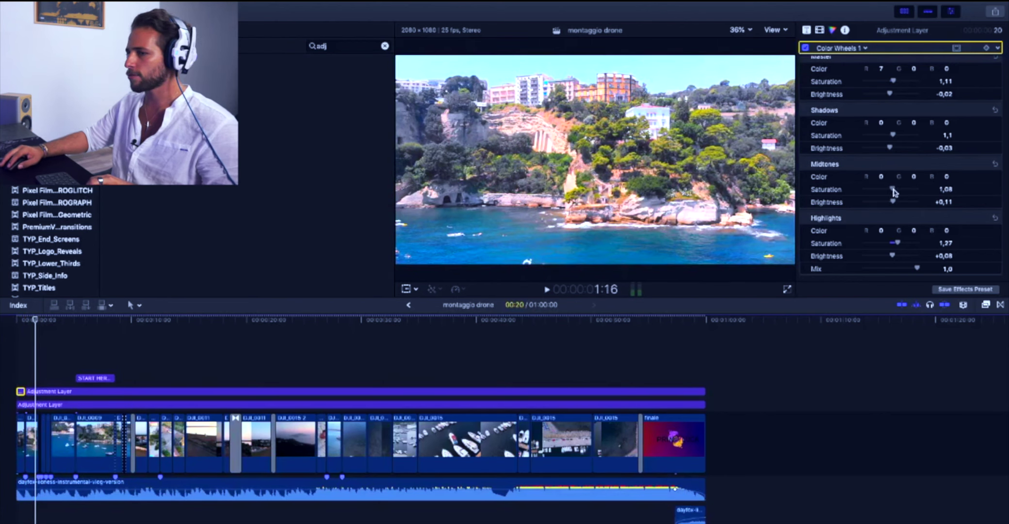
pyautogui.press('Home')
pyautogui.press('super+shift+a')
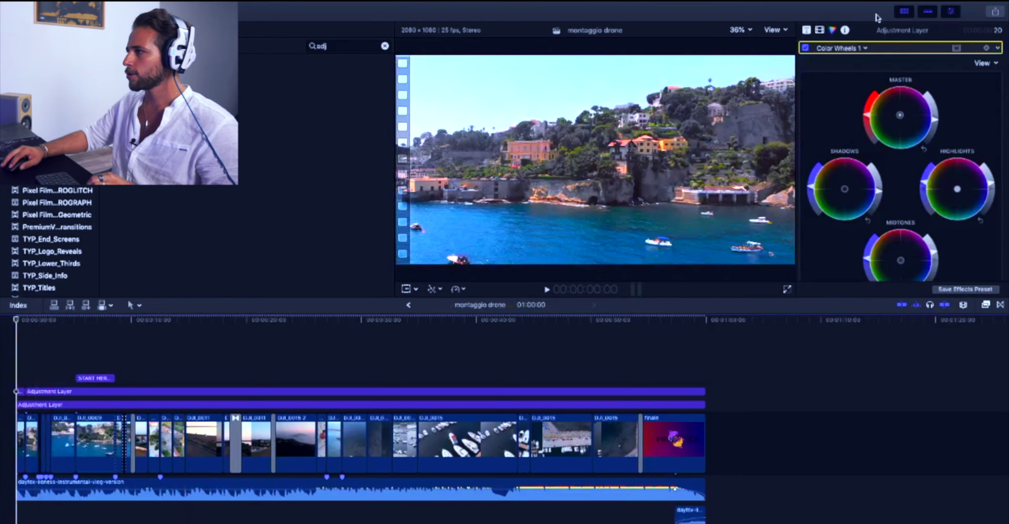
pyautogui.scroll(-10, 923, 169)
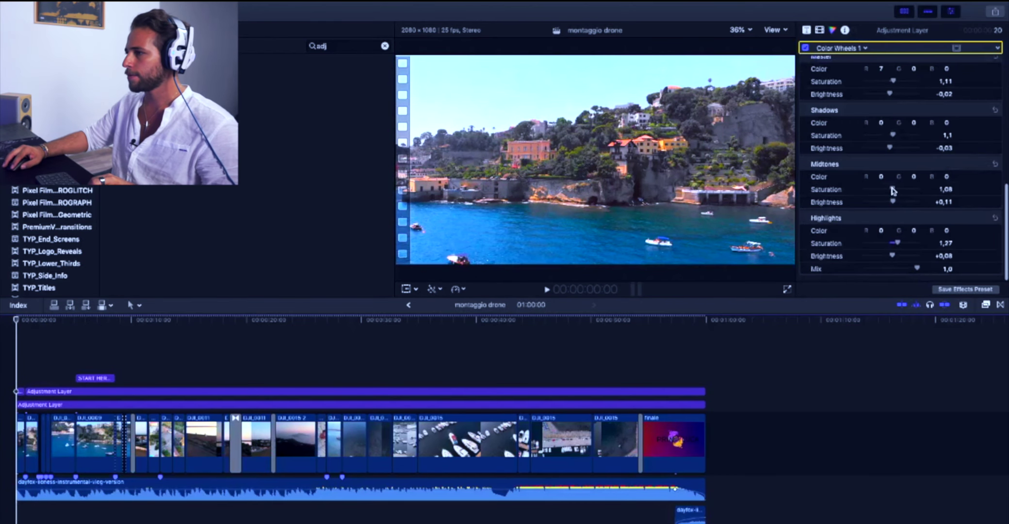
pyautogui.moveTo(897, 189); pyautogui.dragTo(895, 190)
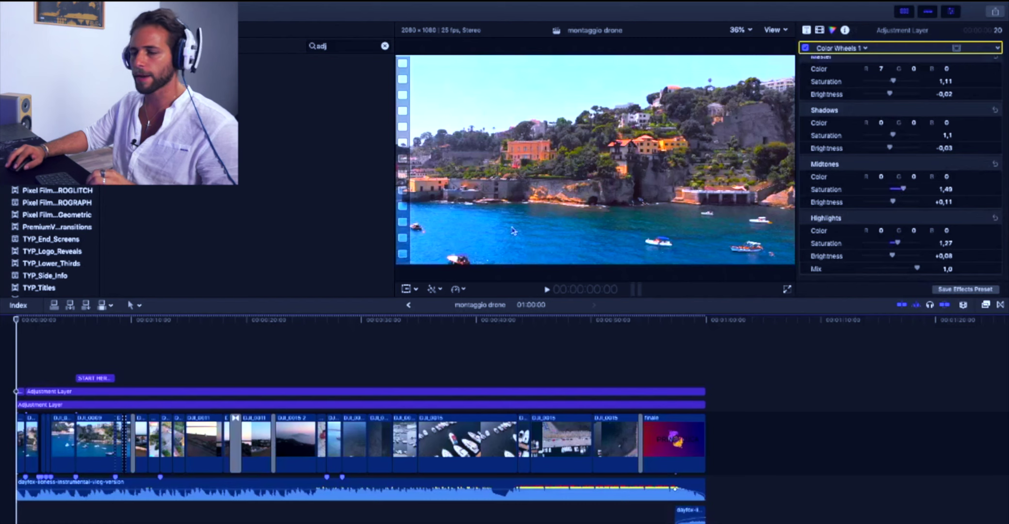
pyautogui.press('space')
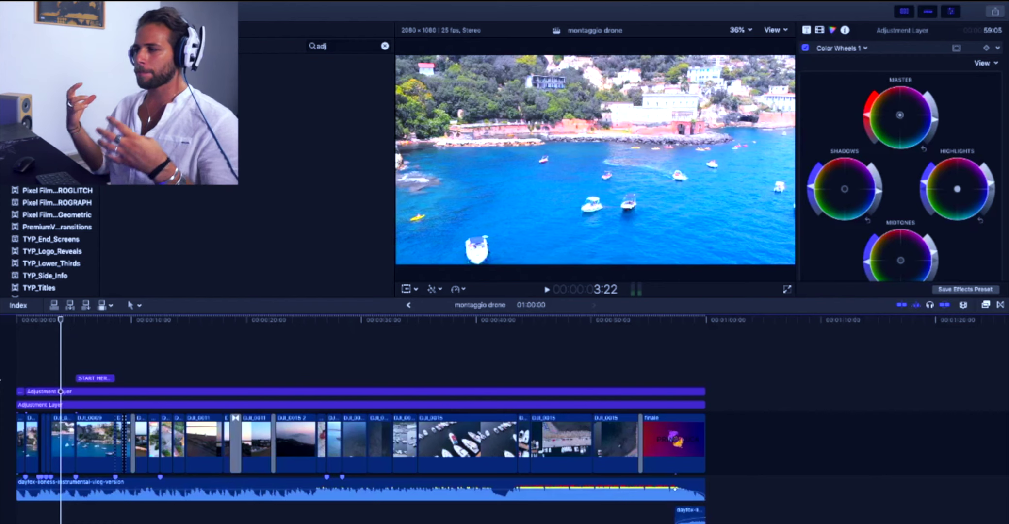
# Try shifting the highlights toward green in Color Wheels 1, and undo it.
pyautogui.moveTo(957, 189)
pyautogui.mouseDown()
pyautogui.moveTo(943, 185)
pyautogui.moveTo(950, 192)
pyautogui.mouseUp()
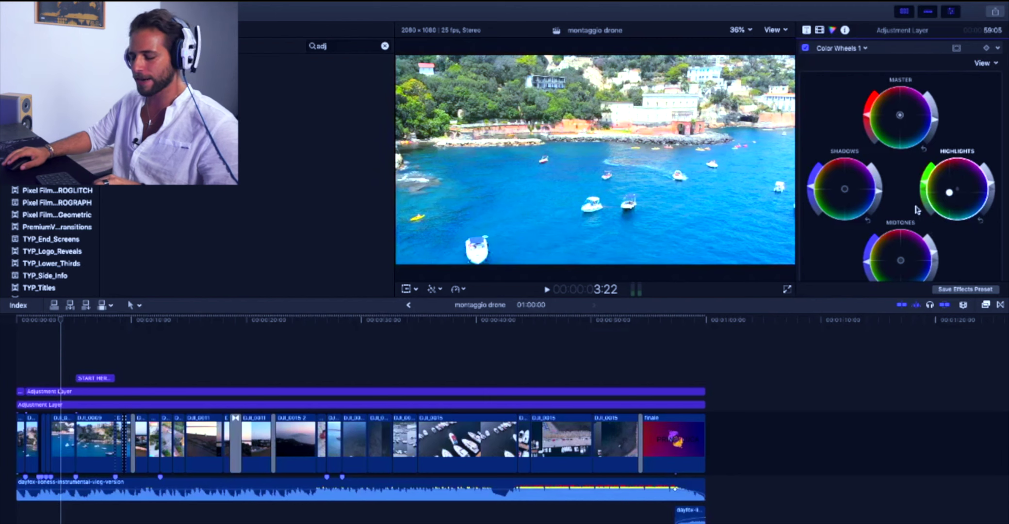
pyautogui.press('super+z')
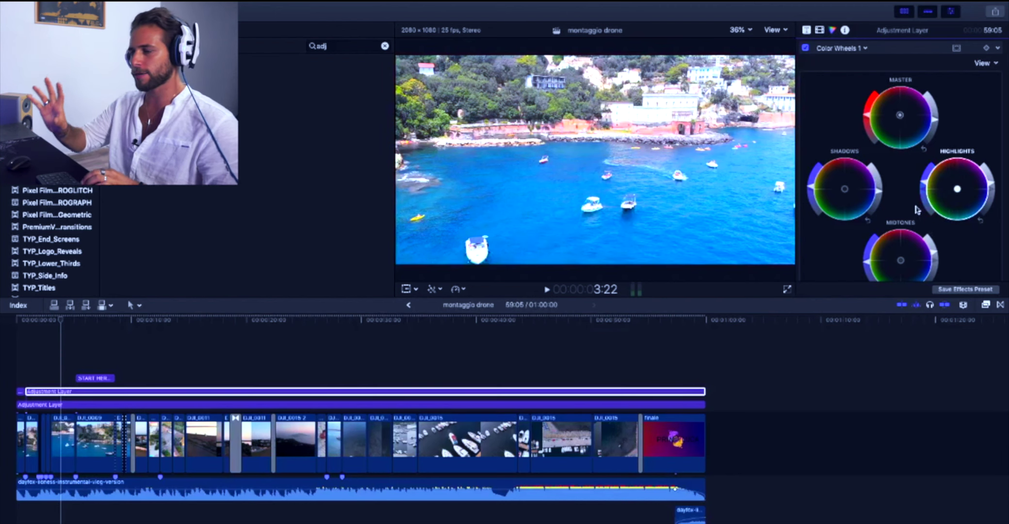
# Play the boat shots from 3:22 and tint the second adjustment layer segment's highlights slightly toward yellow-green.
pyautogui.press('space')
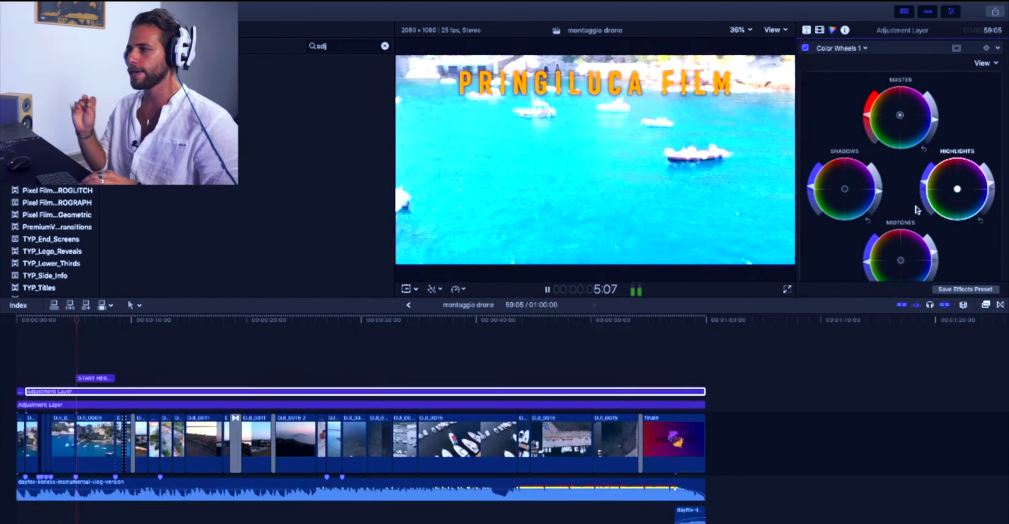
pyautogui.press('space')
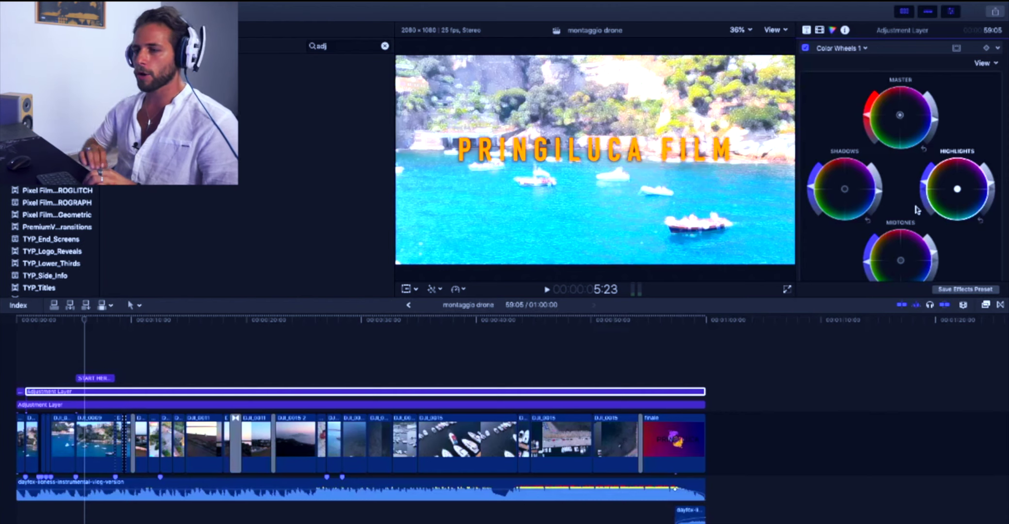
pyautogui.press('space')
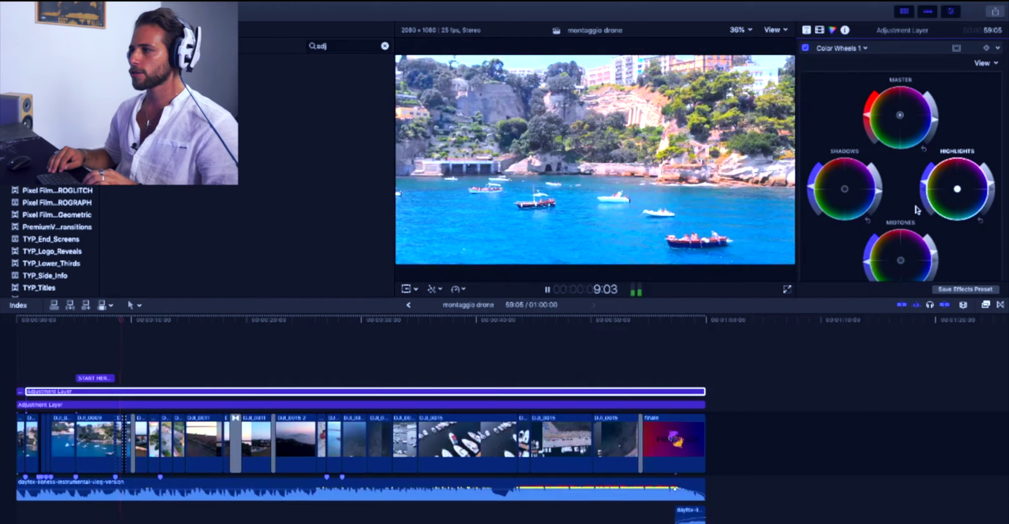
pyautogui.press('space')
pyautogui.click(917, 209)
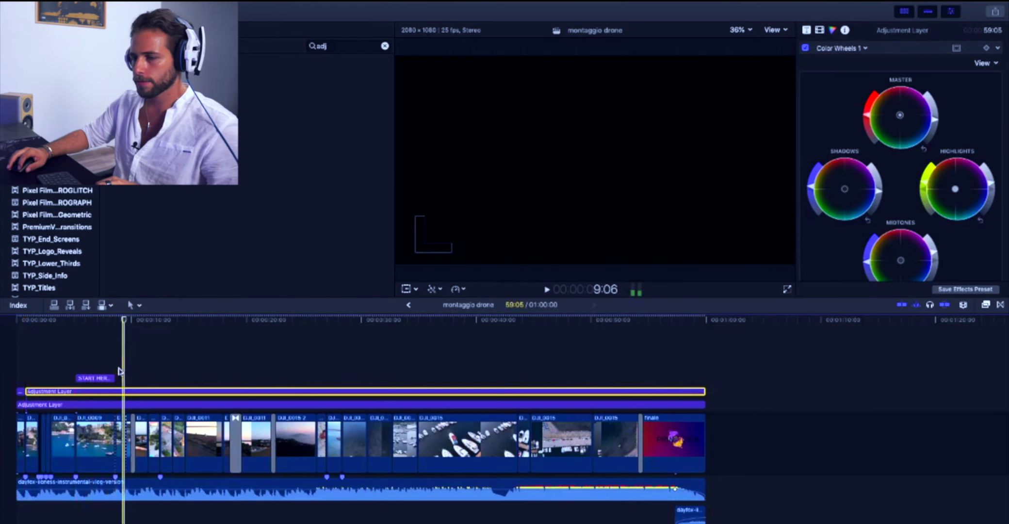
# Play from 8:22 into the town shot and cut the top adjustment layer at 10:04, where that shot begins.
pyautogui.click(118, 371)
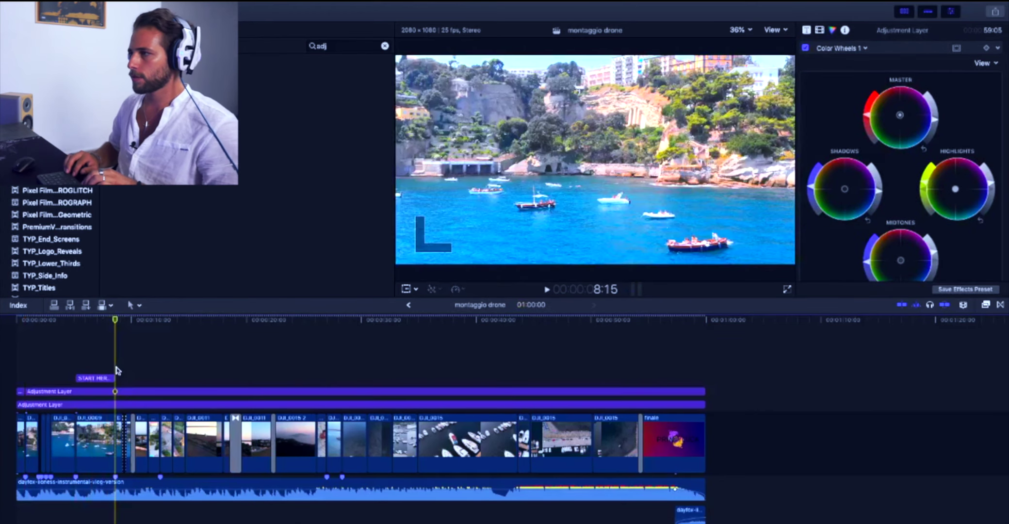
pyautogui.click(117, 371)
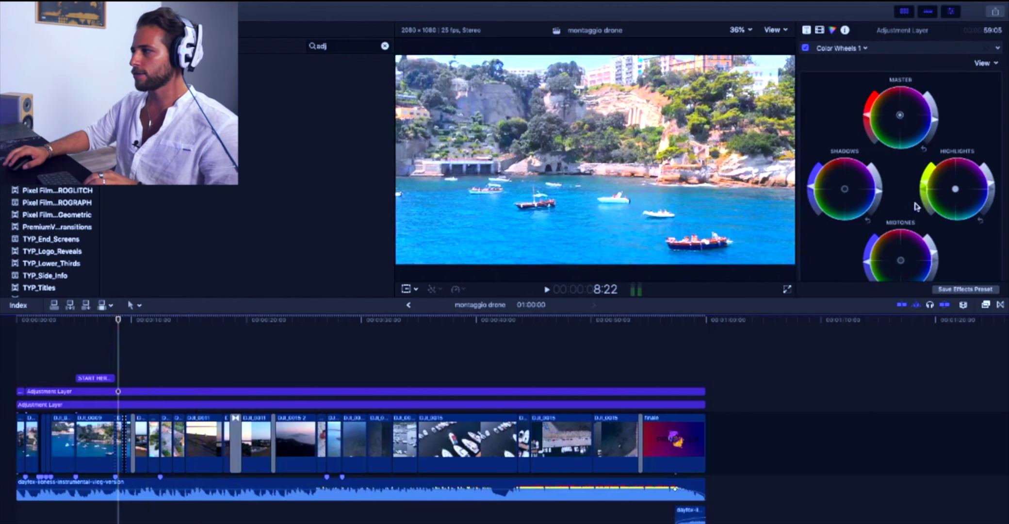
pyautogui.scroll(-5, 919, 189)
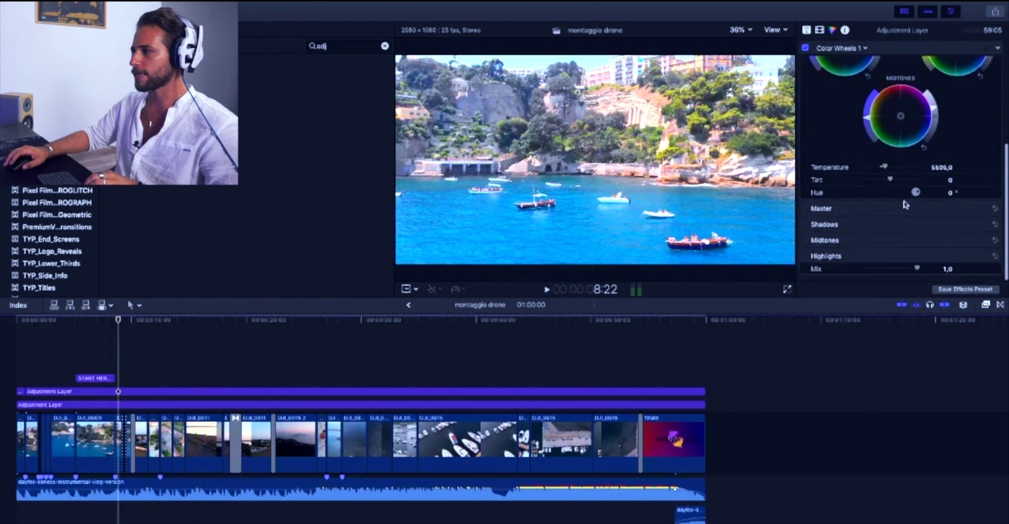
pyautogui.press('space')
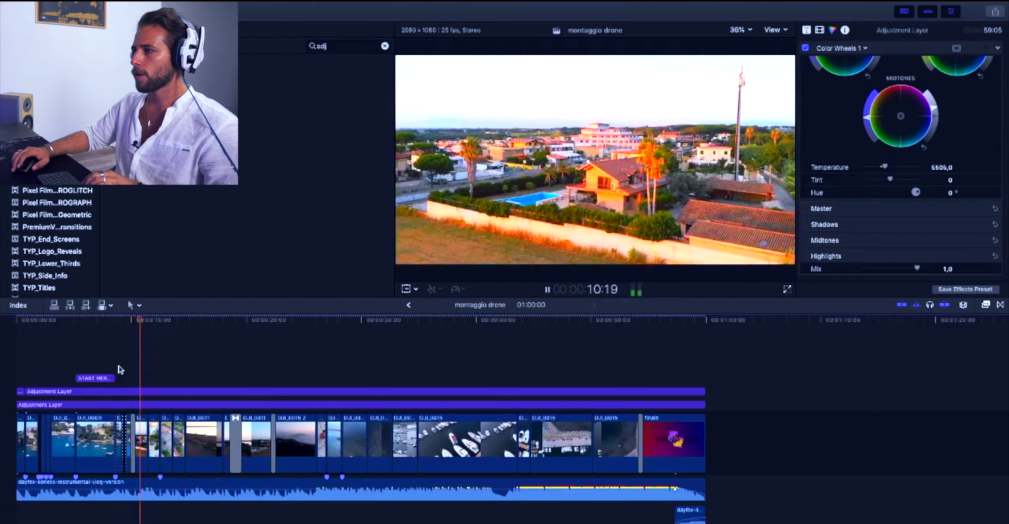
pyautogui.press('space')
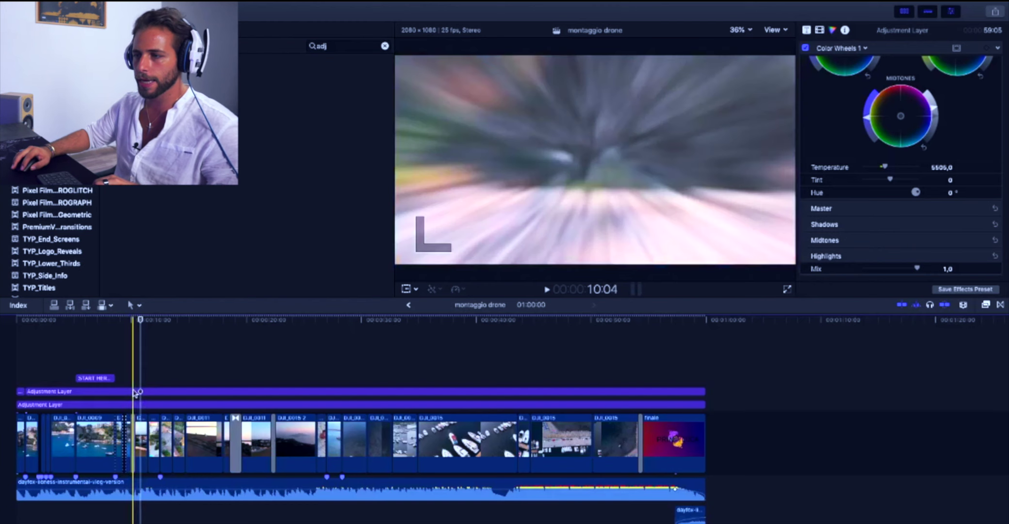
pyautogui.click(134, 392)
pyautogui.press('super+b')
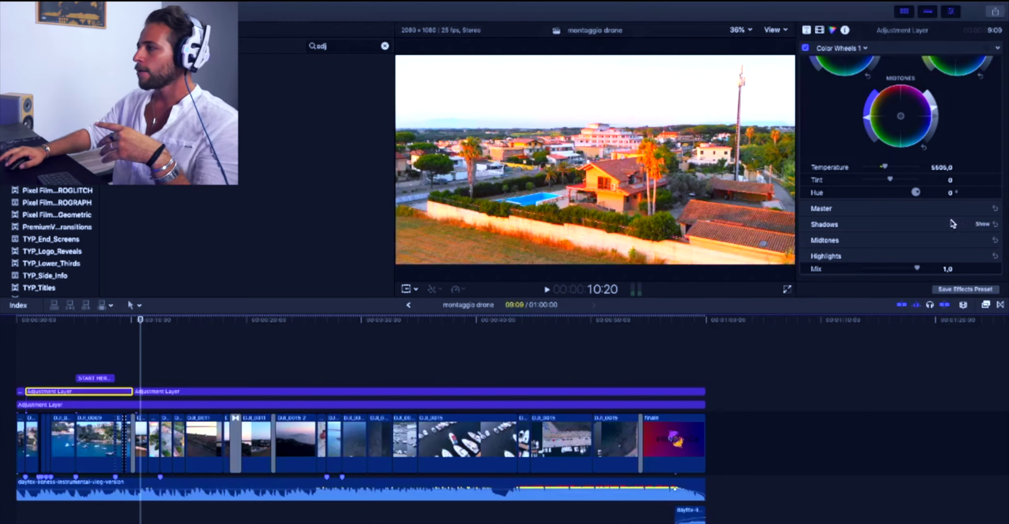
# In the 9:09-long segment's Color Wheels 1, set the shadows saturation to 0,95 and the master saturation to 0,87.
pyautogui.click(982, 208)
pyautogui.click(982, 266)
pyautogui.scroll(-2, 982, 228)
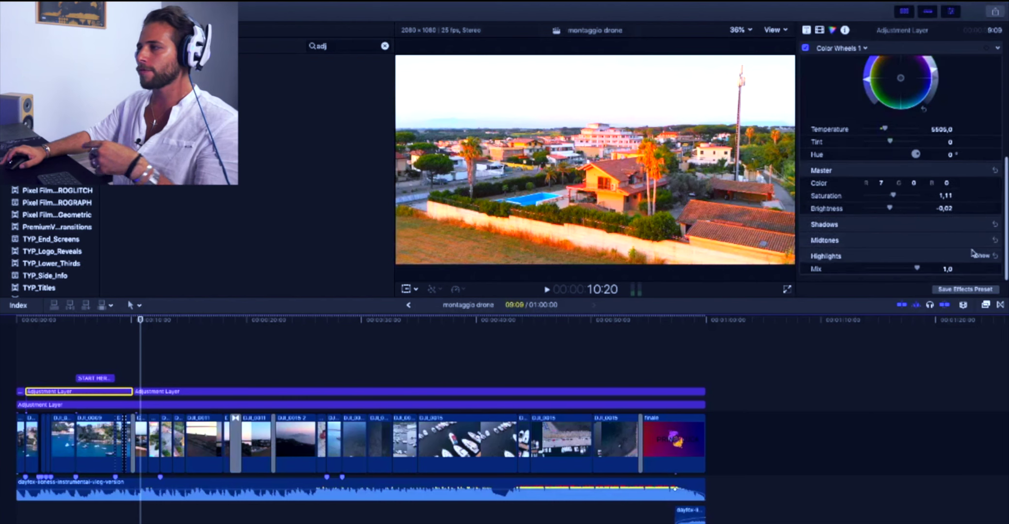
pyautogui.click(983, 239)
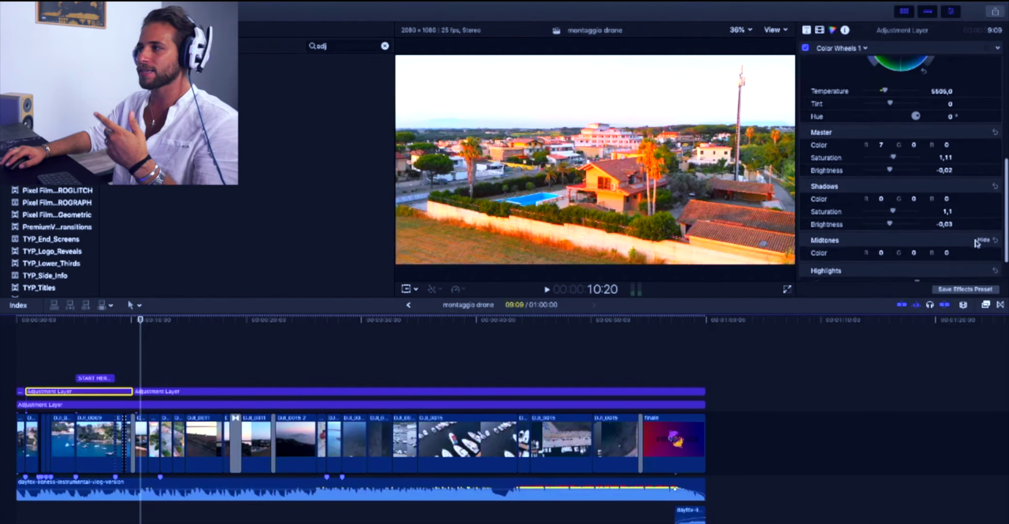
pyautogui.scroll(-2, 965, 229)
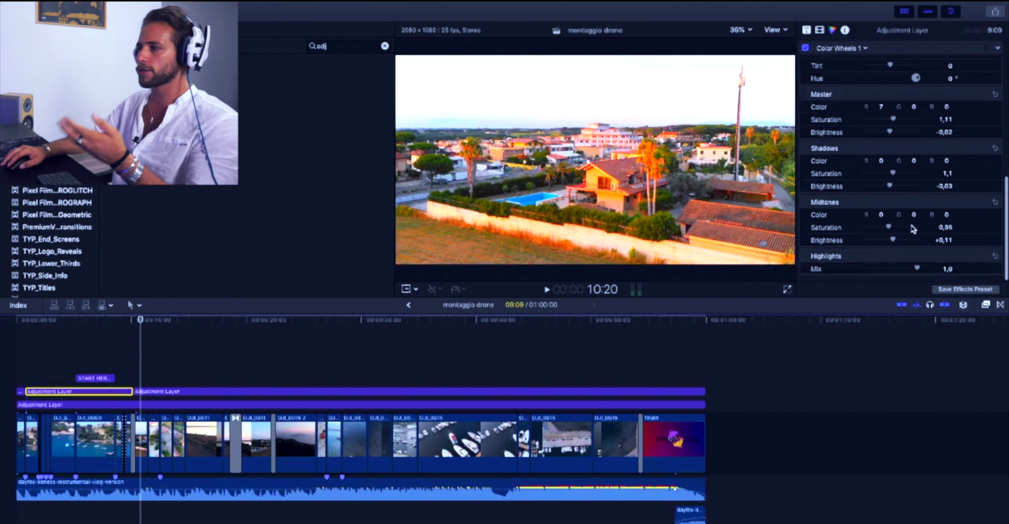
pyautogui.moveTo(890, 174); pyautogui.dragTo(883, 174)
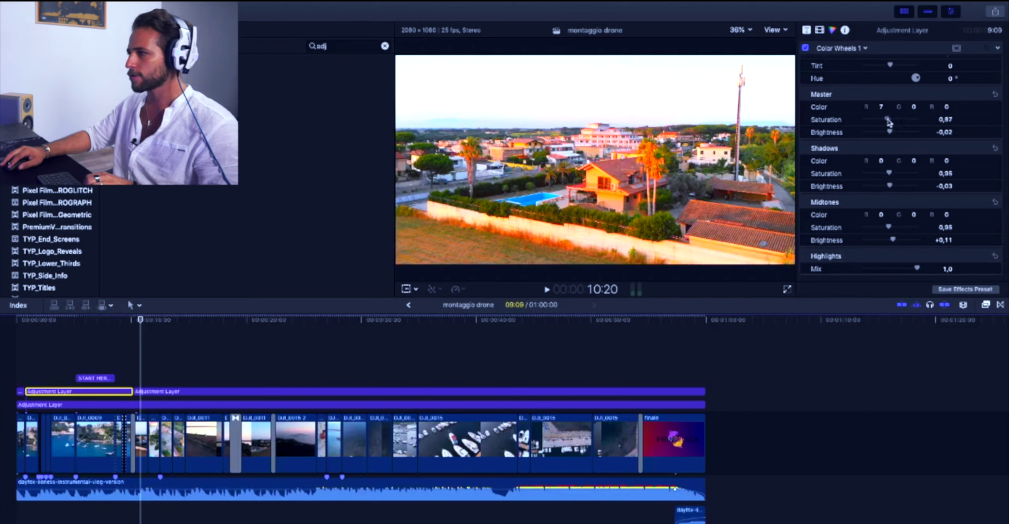
pyautogui.scroll(10, 890, 123)
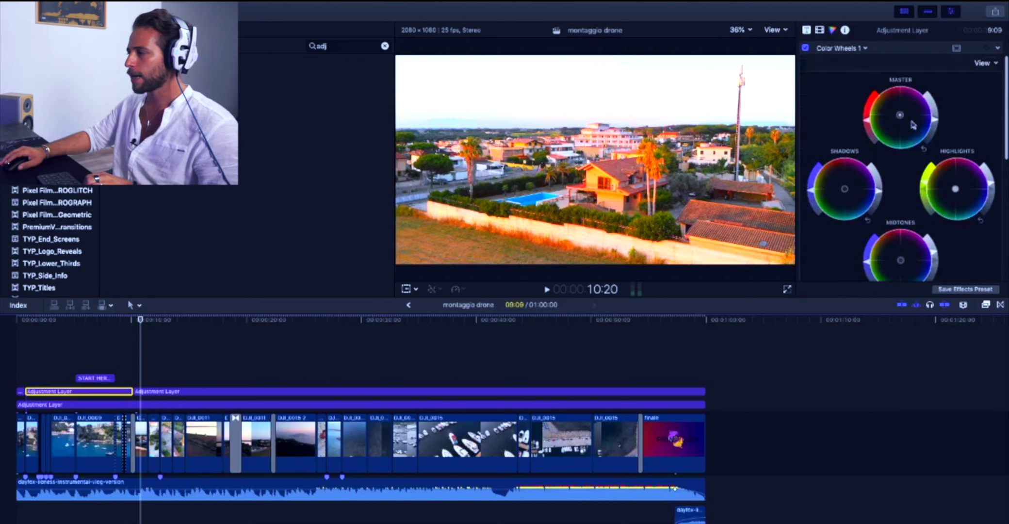
# Set the master saturation of the same segment's Color Board 1 to 3%.
pyautogui.click(857, 48)
pyautogui.click(839, 69)
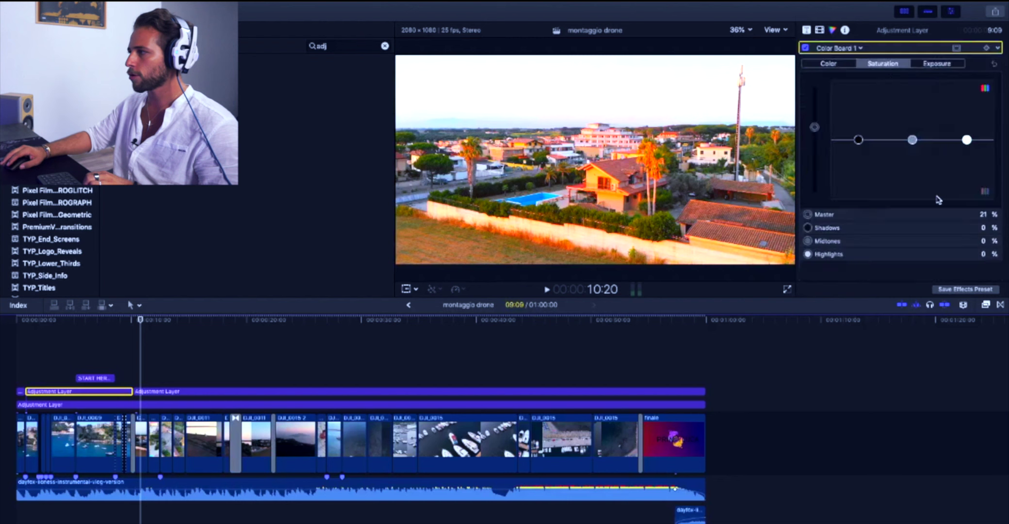
pyautogui.moveTo(817, 132); pyautogui.dragTo(815, 137)
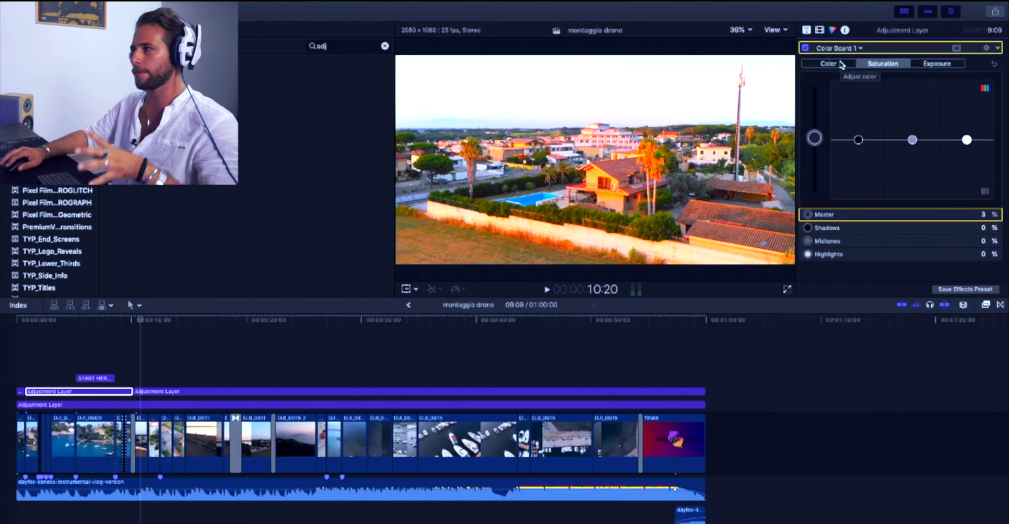
# In Color Curves 1, nudge the blue curve's upper control point close to the neutral diagonal.
pyautogui.click(847, 48)
pyautogui.click(871, 88)
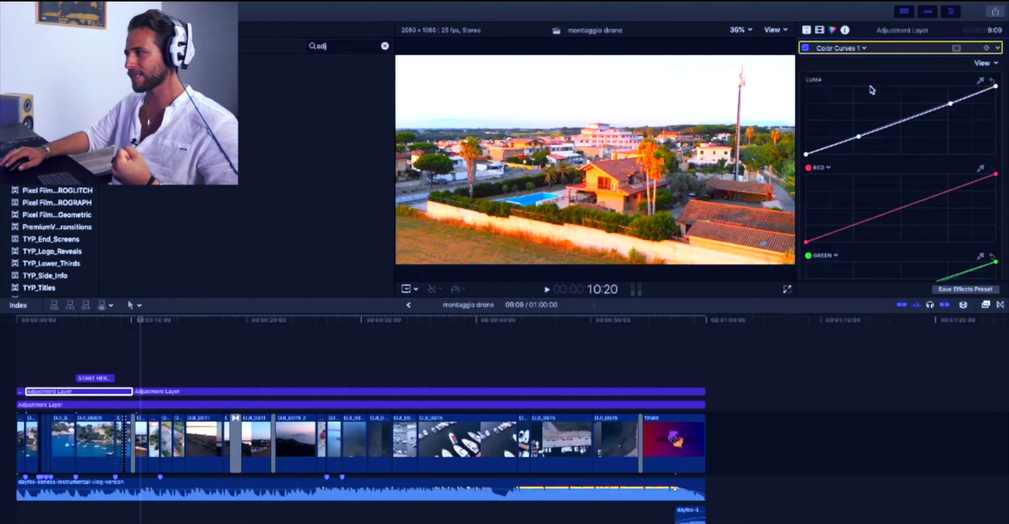
pyautogui.scroll(-5, 918, 204)
pyautogui.moveTo(948, 188); pyautogui.dragTo(952, 192)
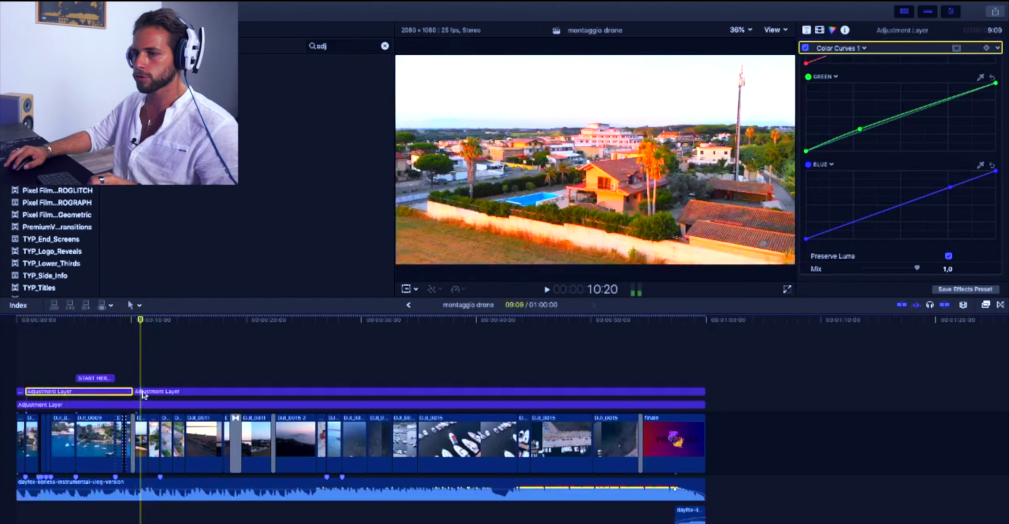
# Compare the town shot at 10:20 with and without the top adjustment layer, and play on to 14:19.
pyautogui.click(143, 393)
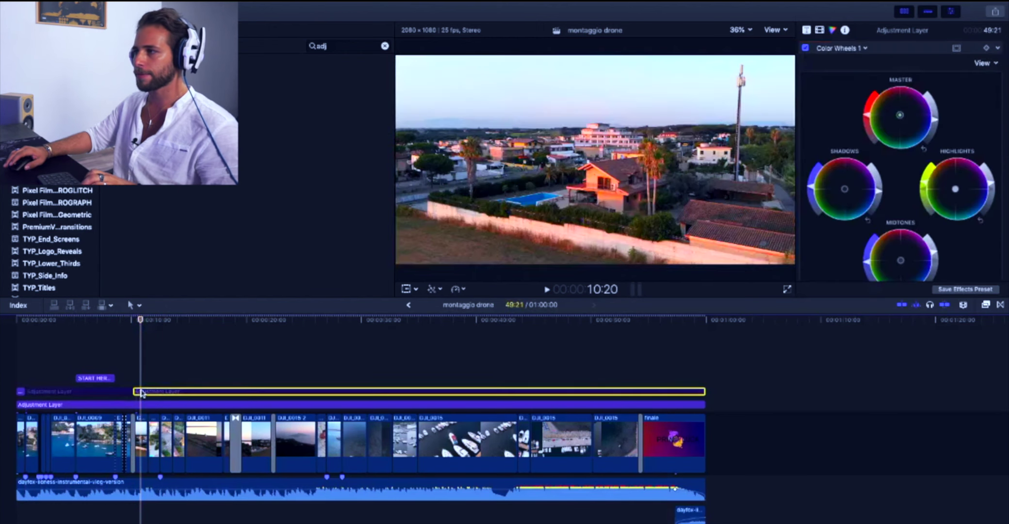
pyautogui.click(120, 392)
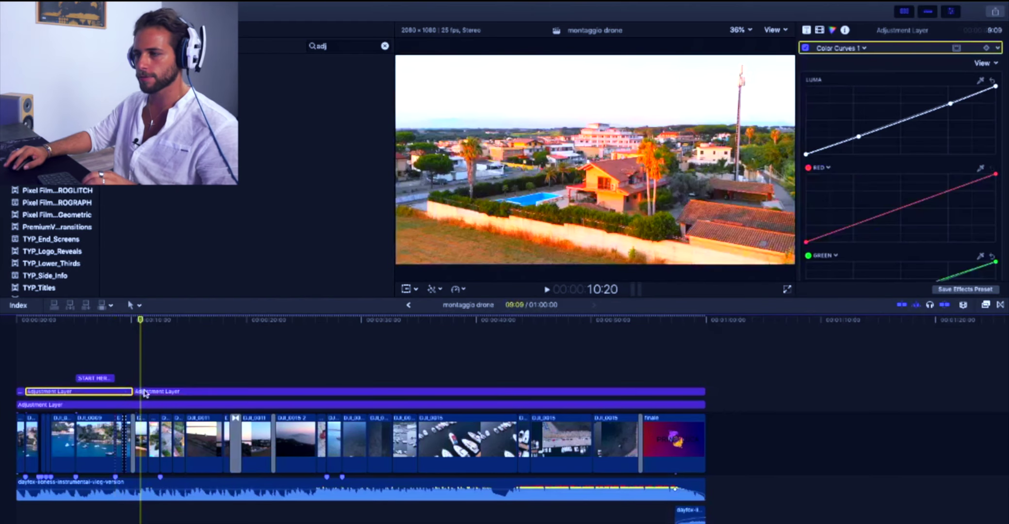
pyautogui.press('space')
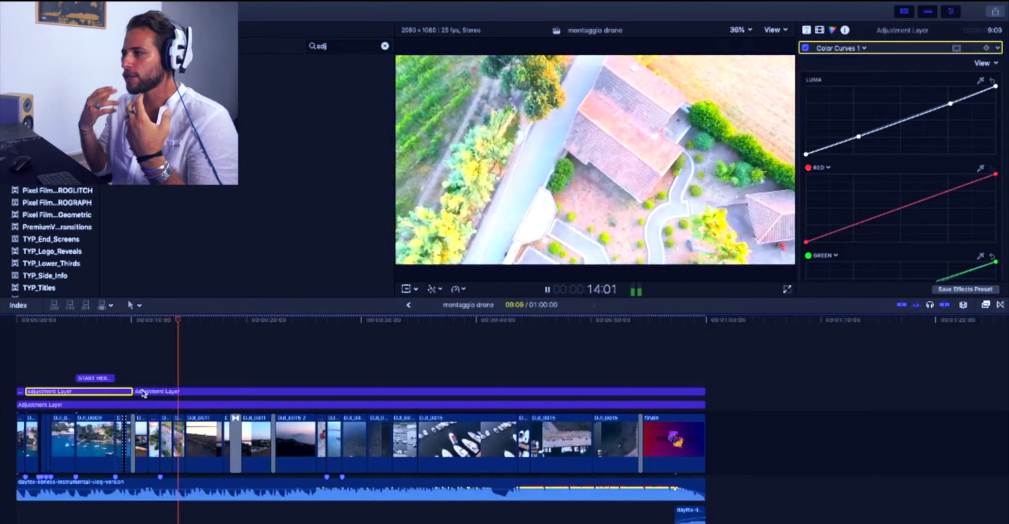
pyautogui.press('space')
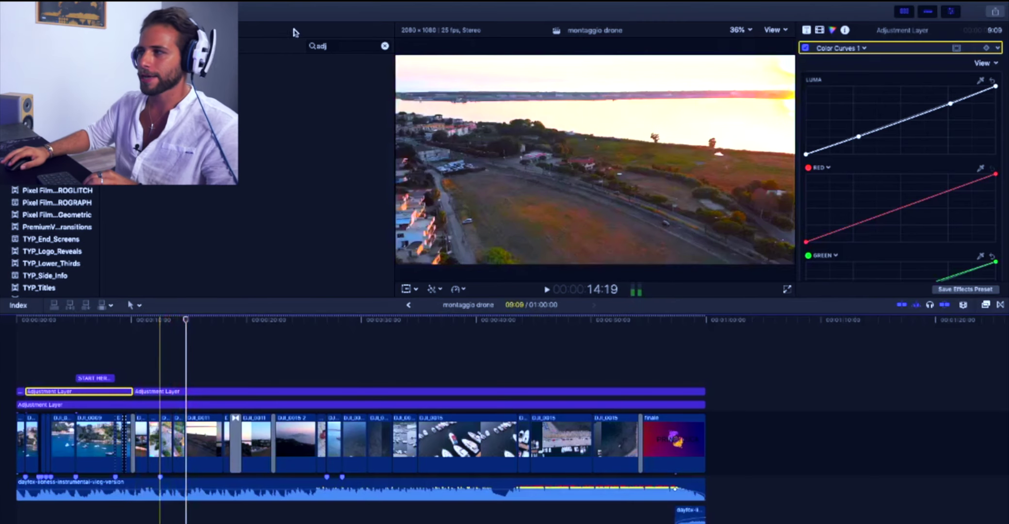
# Switch the viewer quality to Better Performance and replay from 11:11 to the sunset shot at 16:22.
pyautogui.click(774, 29)
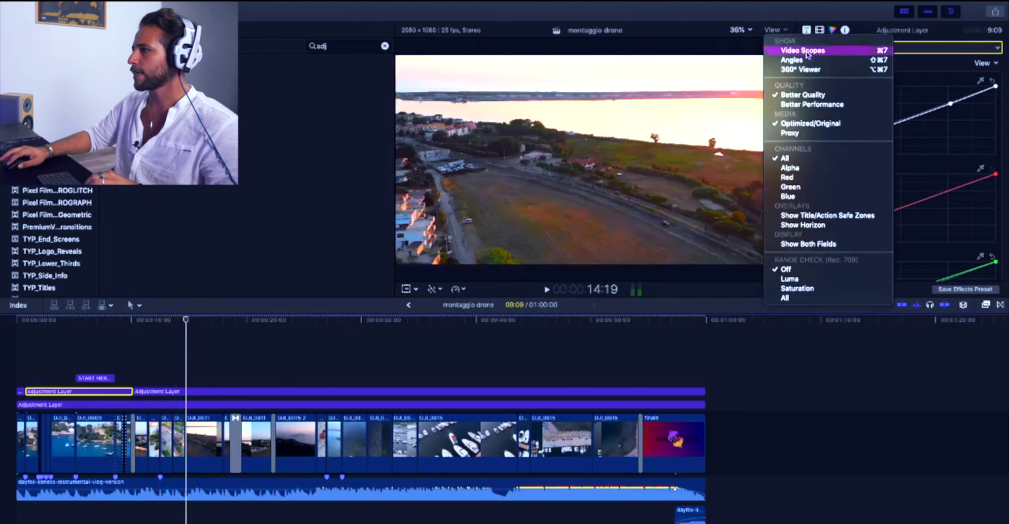
pyautogui.click(824, 109)
pyautogui.click(148, 378)
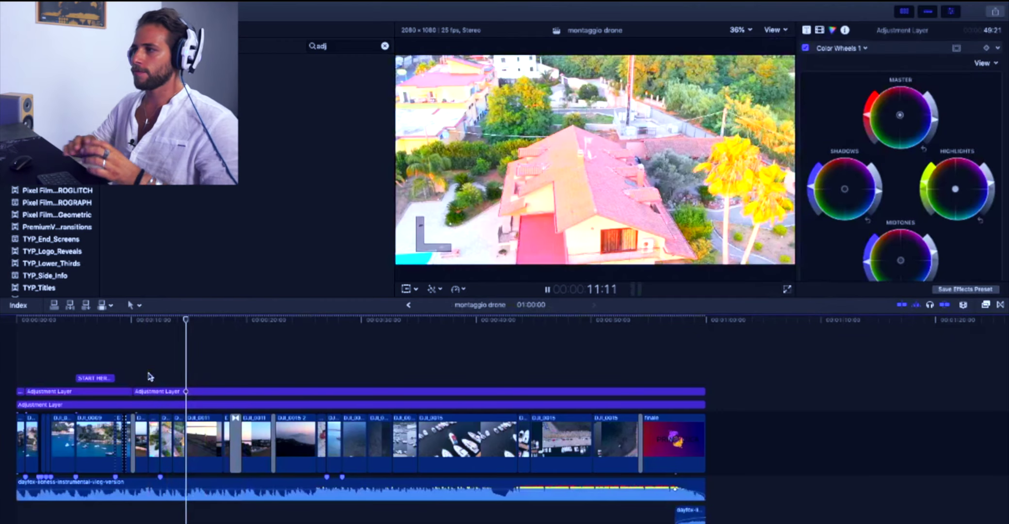
pyautogui.press('space')
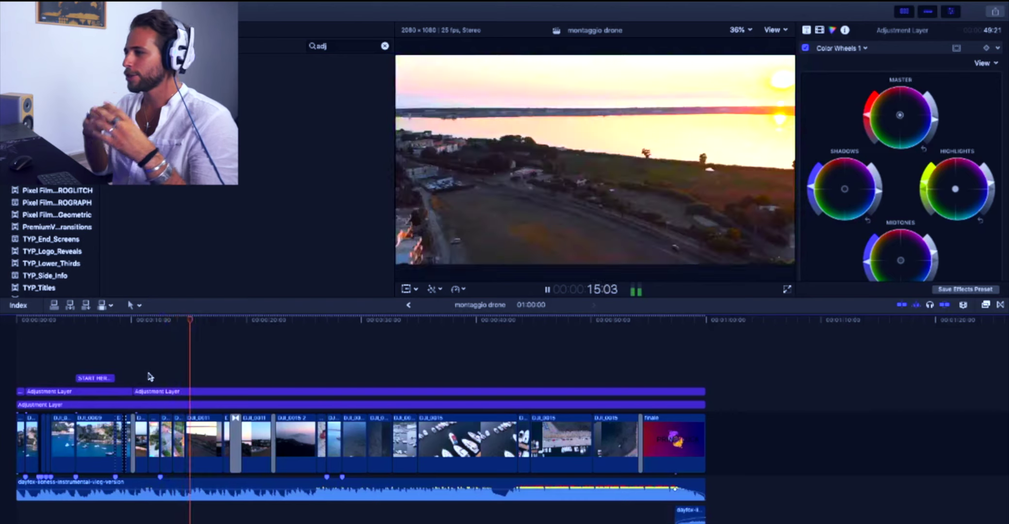
pyautogui.press('space')
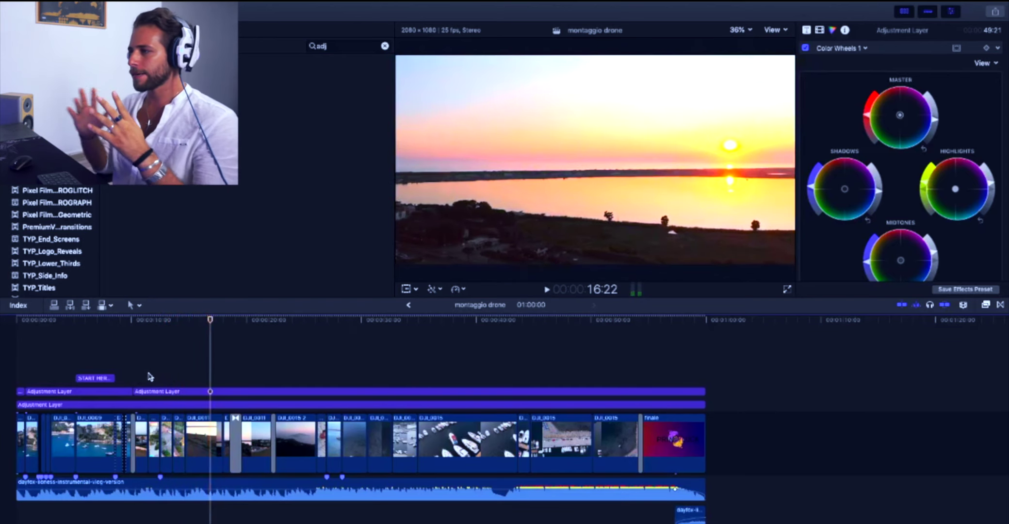
# Cut the top adjustment layer at 14:18 and 18:00 to isolate a segment over the sunset shot.
pyautogui.click(185, 392)
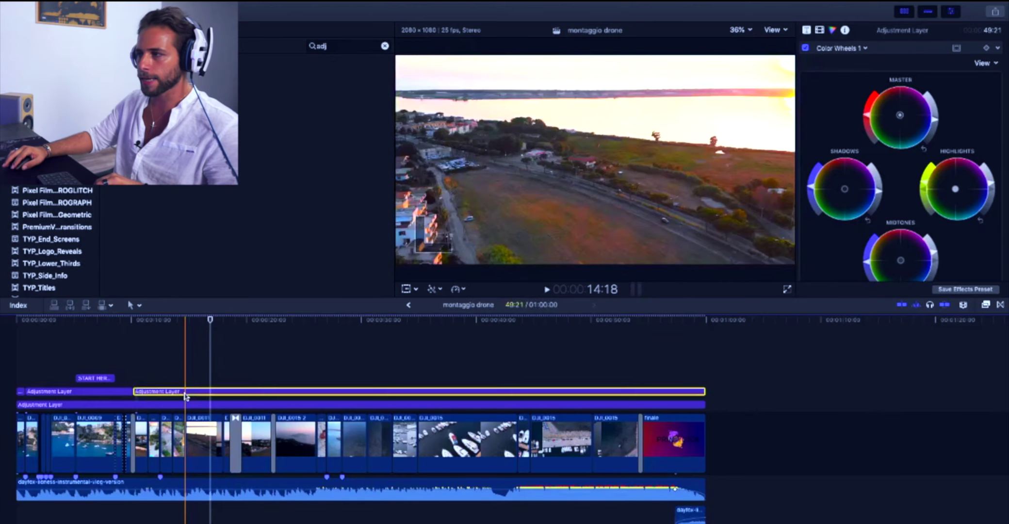
pyautogui.press('super+b')
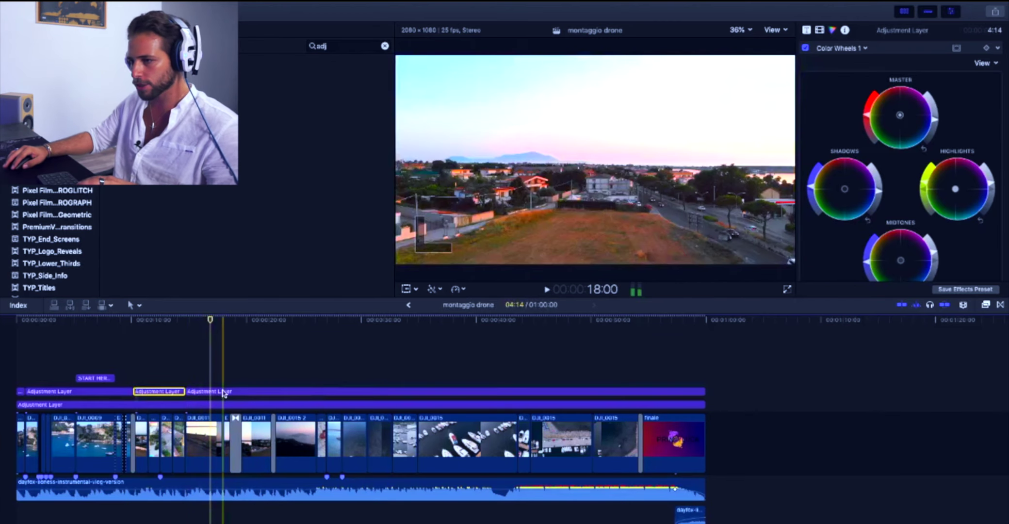
pyautogui.click(222, 392)
pyautogui.press('super+b')
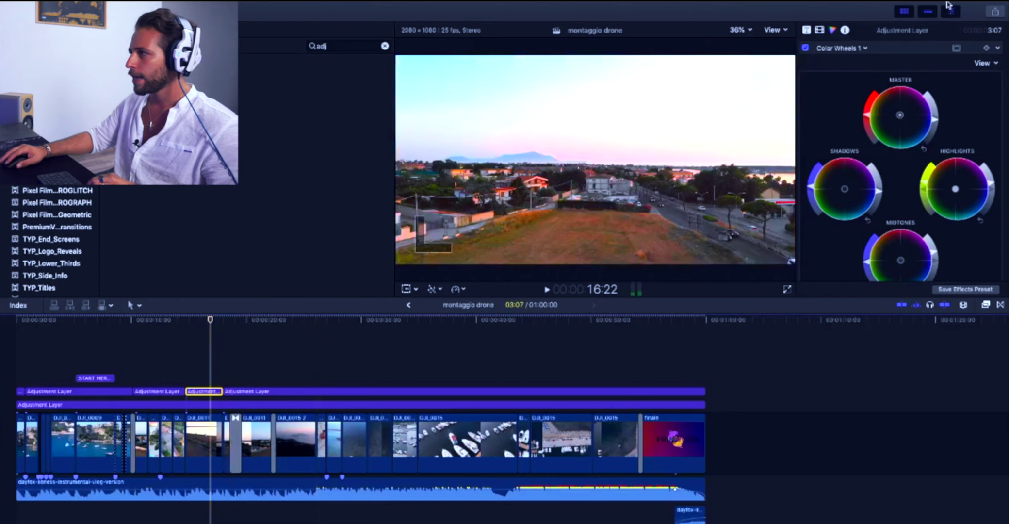
# Raise the highlights exposure in the sunset segment's Color Board 1 to 30%.
pyautogui.click(859, 49)
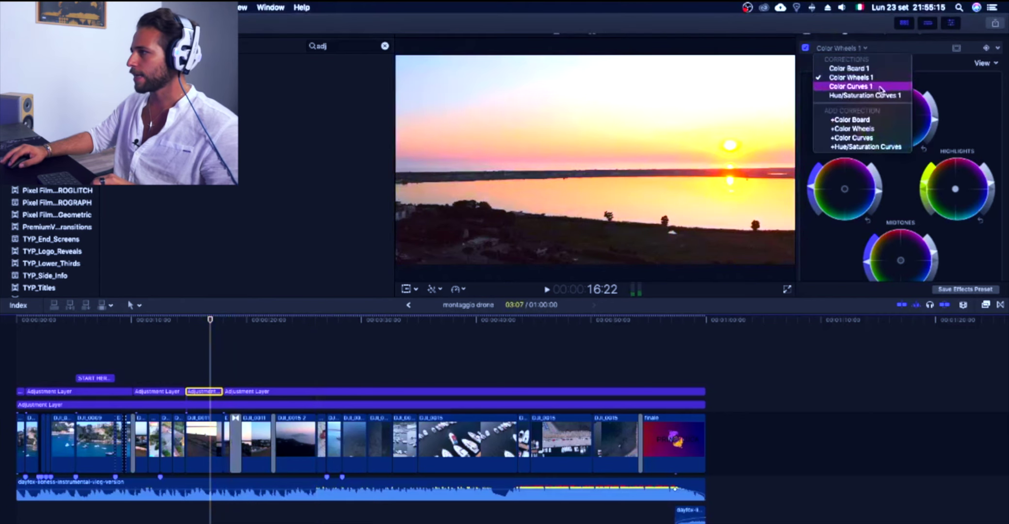
pyautogui.click(859, 67)
pyautogui.click(945, 64)
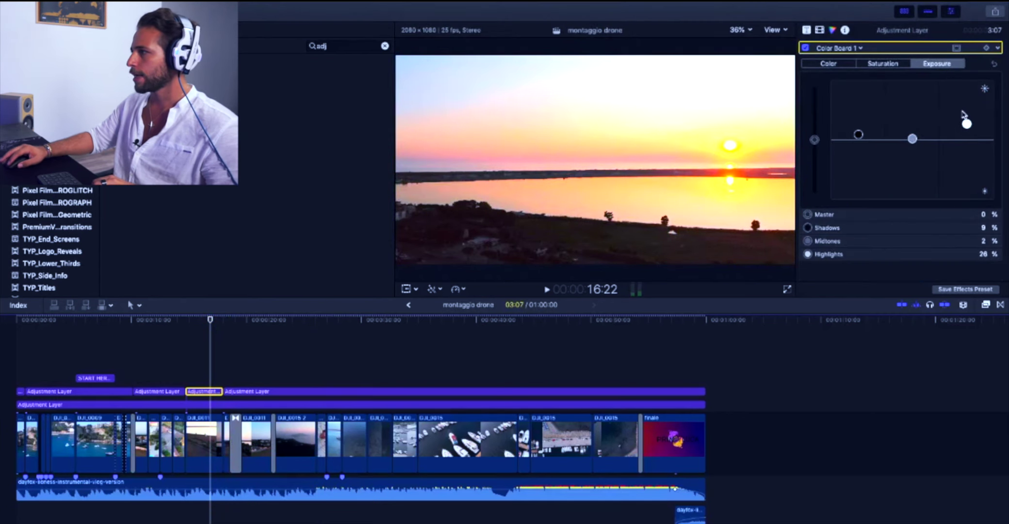
pyautogui.moveTo(966, 126); pyautogui.dragTo(966, 123)
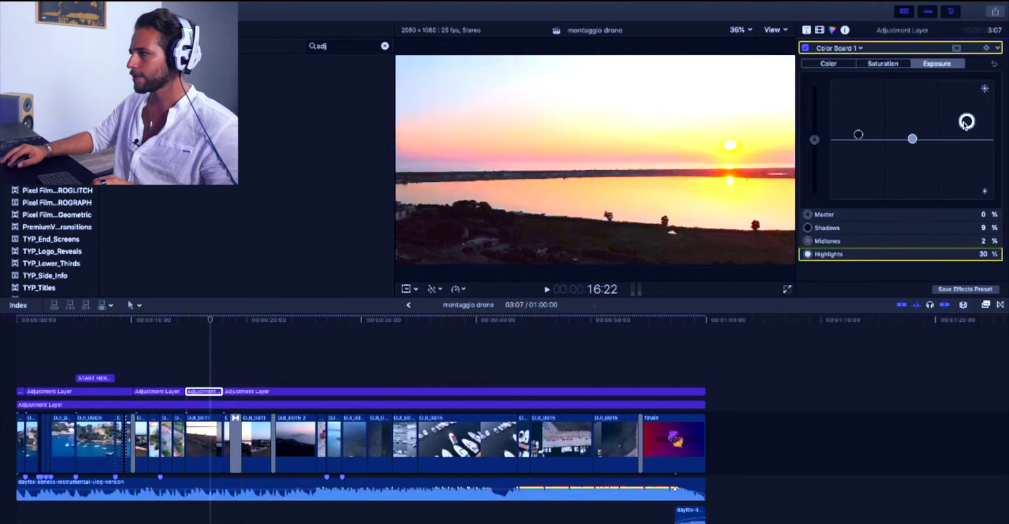
# Raise the sunset segment's exposure to 12% for shadows and 5% for midtones, and play on to 18:15.
pyautogui.moveTo(910, 140); pyautogui.dragTo(858, 133)
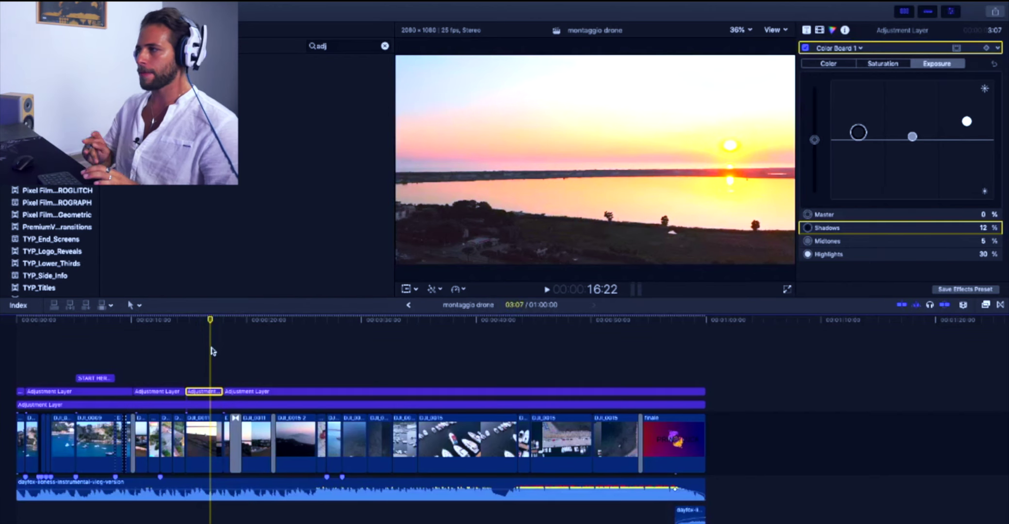
pyautogui.press('space')
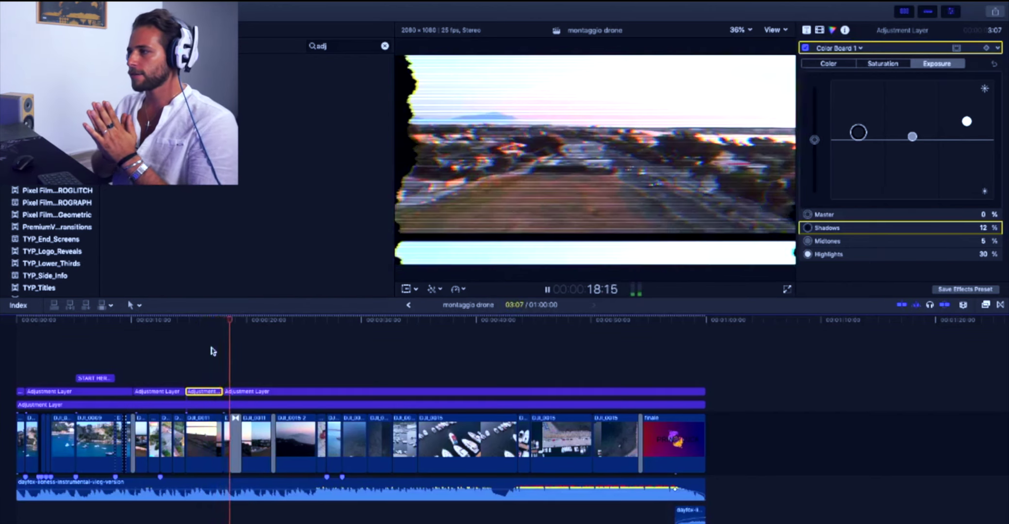
pyautogui.press('space')
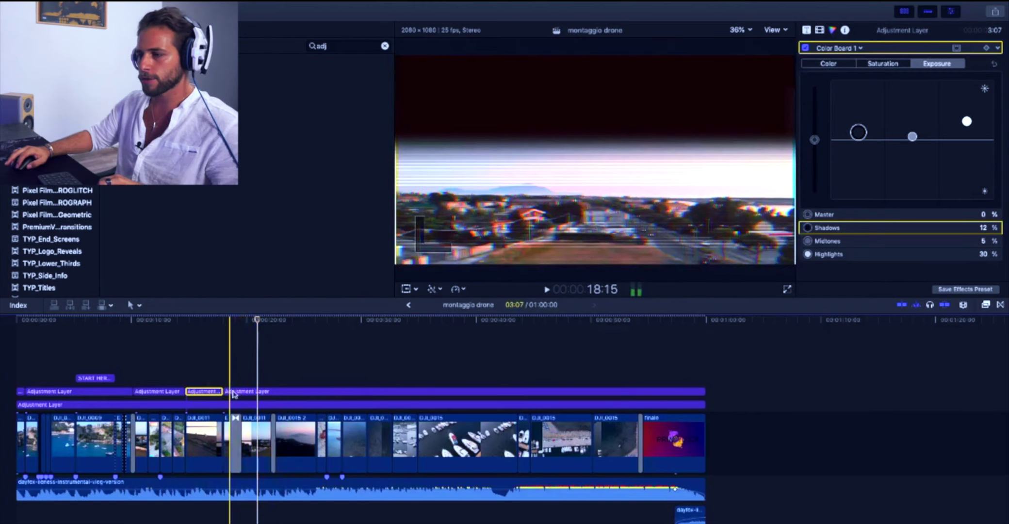
# Cut the top adjustment layer at both ends of the field-and-town shot around 21:00 to isolate its own segment.
pyautogui.click(229, 390)
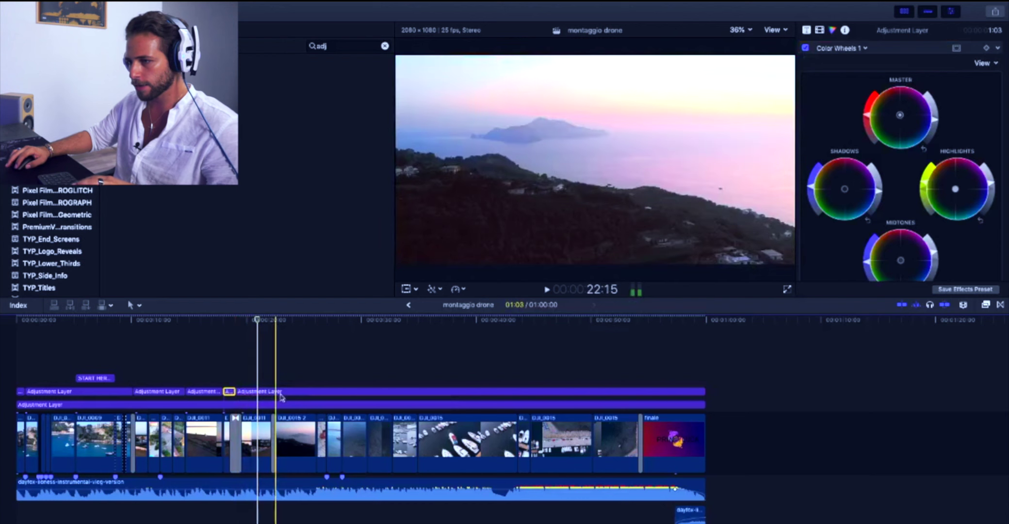
pyautogui.click(270, 391)
pyautogui.press('super+b')
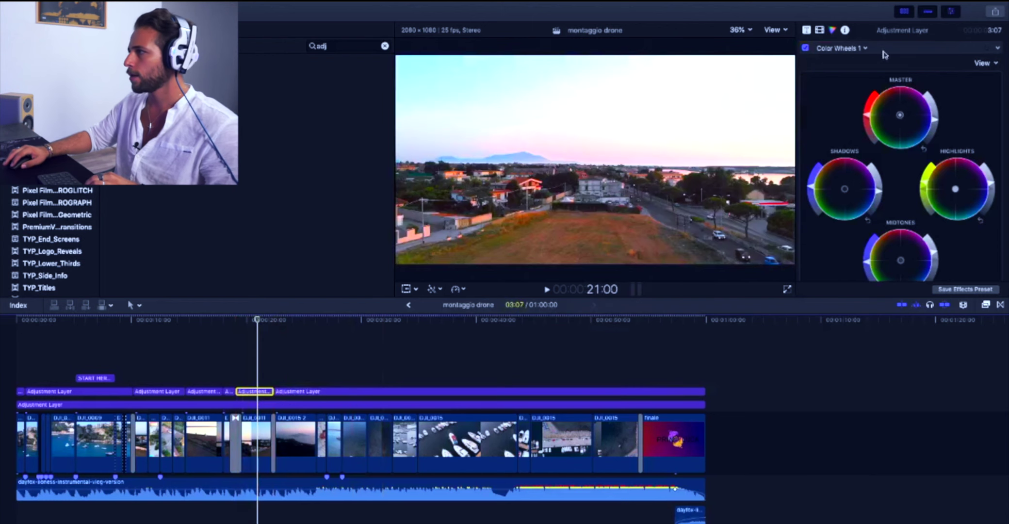
# Set the temperature in the field segment's Color Wheels 1 to 4538.
pyautogui.scroll(-5, 900, 111)
pyautogui.click(983, 209)
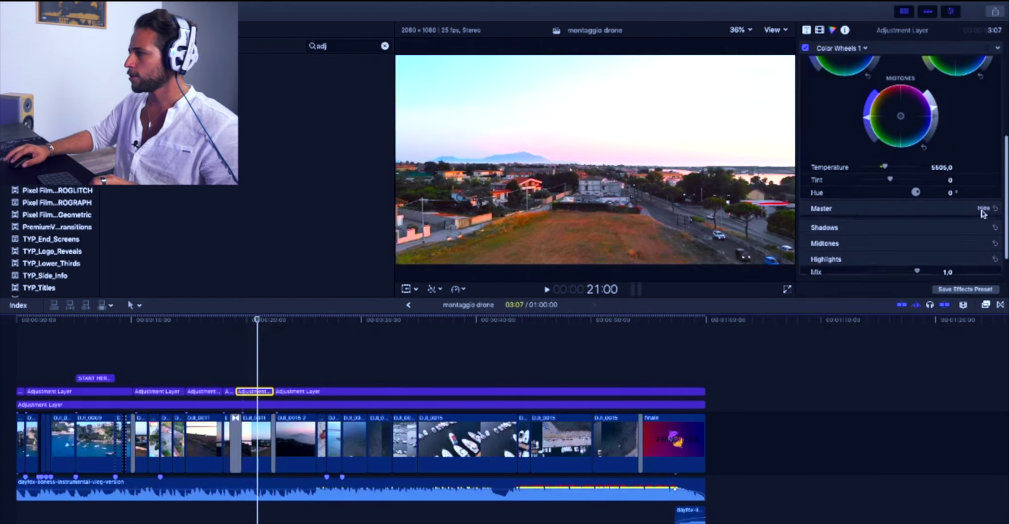
pyautogui.moveTo(884, 168); pyautogui.dragTo(893, 170)
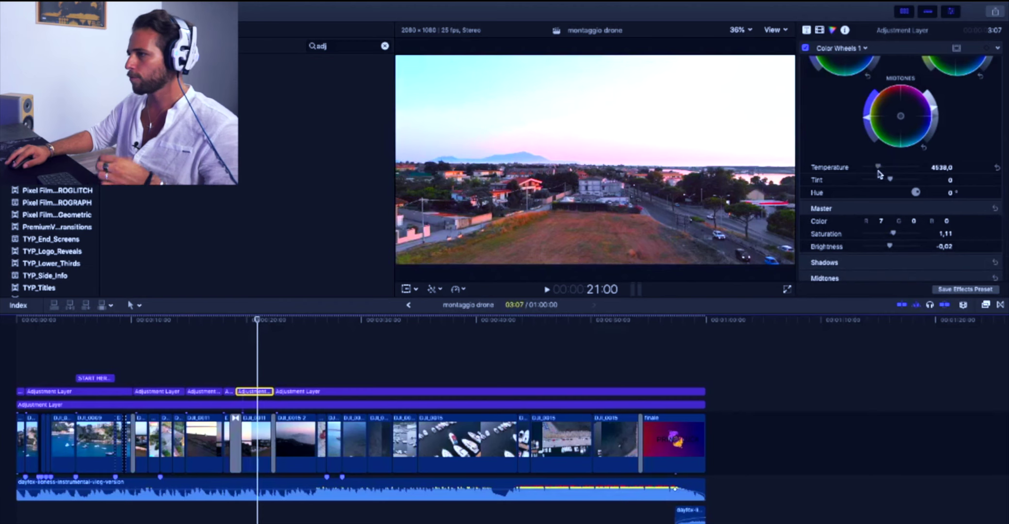
# Set the field segment's shadows saturation to 1.41 and its master brightness to -0.01.
pyautogui.scroll(-2, 900, 180)
pyautogui.click(983, 225)
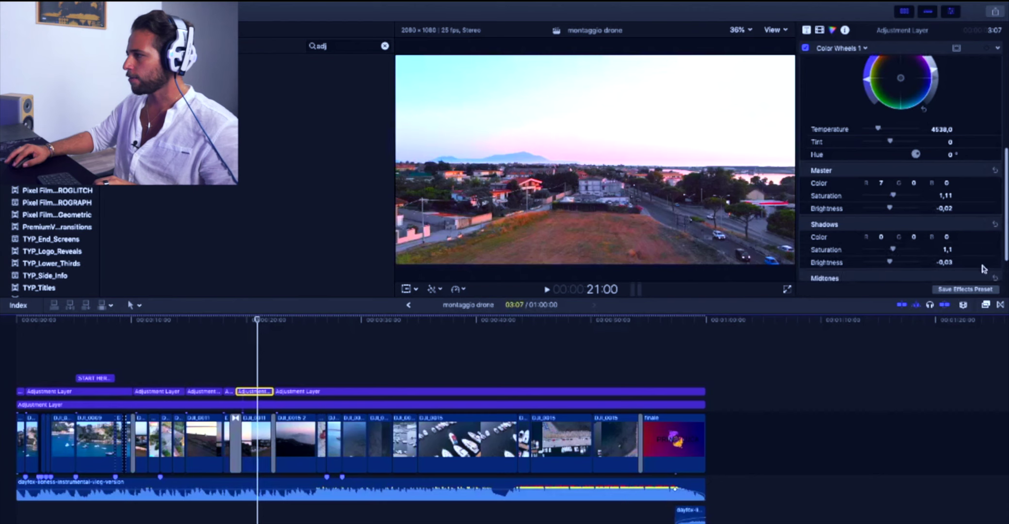
pyautogui.scroll(-2, 948, 228)
pyautogui.moveTo(897, 214); pyautogui.dragTo(901, 215)
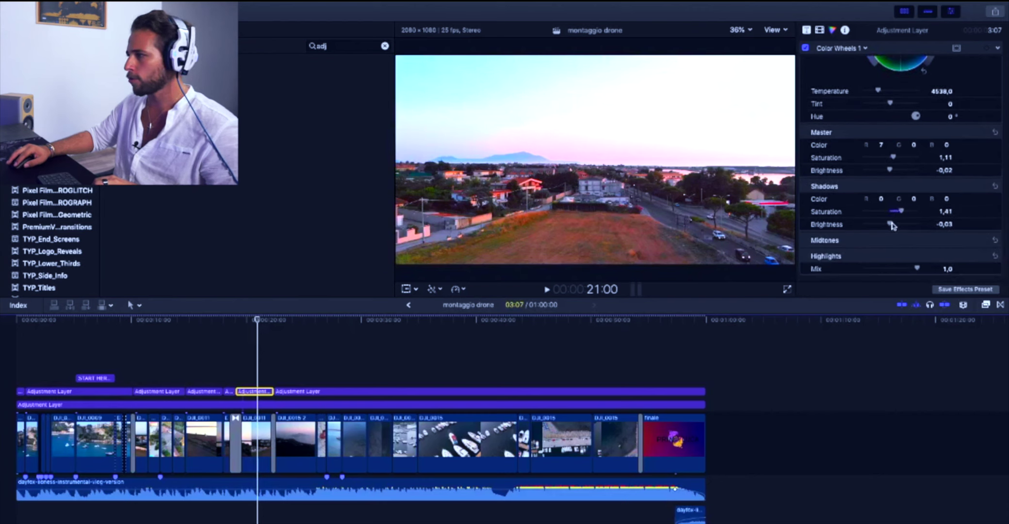
pyautogui.moveTo(888, 171); pyautogui.dragTo(890, 170)
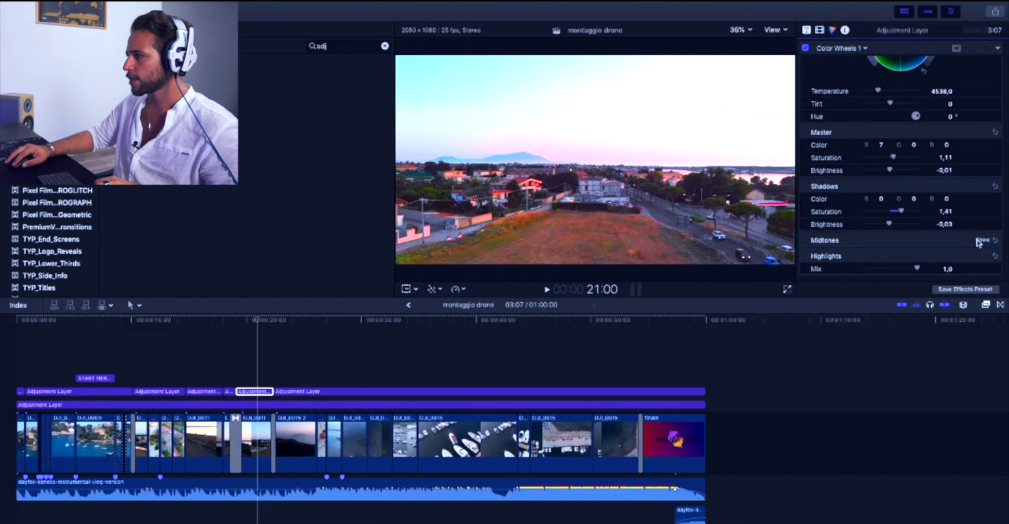
# Set the field segment's midtones brightness to +0.1 and play through to the coastal shot at 24:10.
pyautogui.click(977, 240)
pyautogui.moveTo(892, 240); pyautogui.dragTo(897, 258)
pyautogui.click(982, 255)
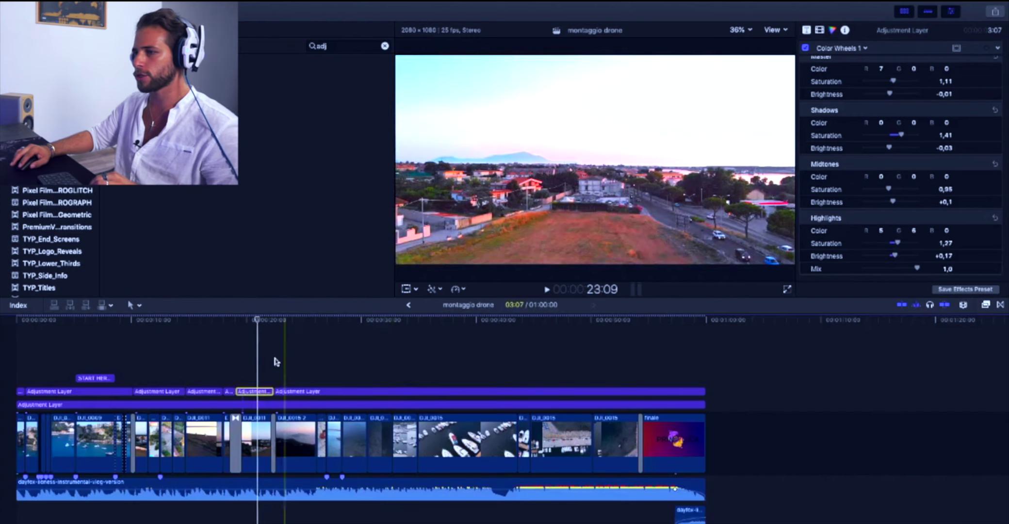
pyautogui.press('space')
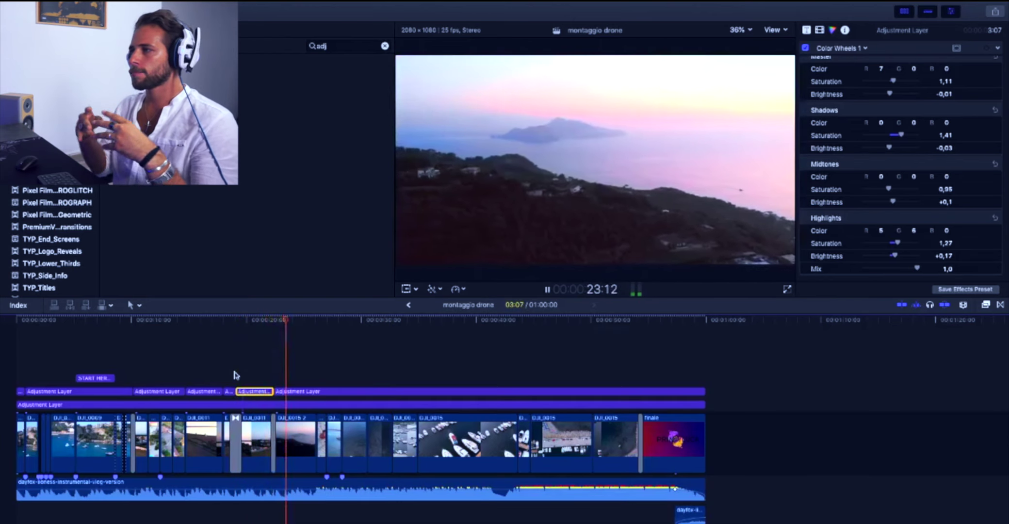
pyautogui.press('space')
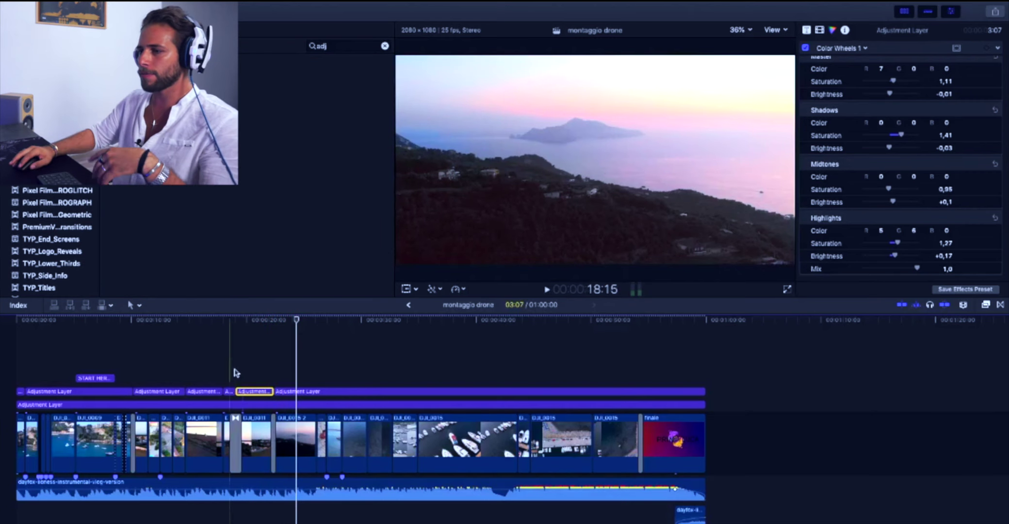
# Cut the top adjustment layer at the end of the coastal island shot and set that segment's Color Board 1 master exposure to 3%.
pyautogui.click(315, 393)
pyautogui.press('super+b')
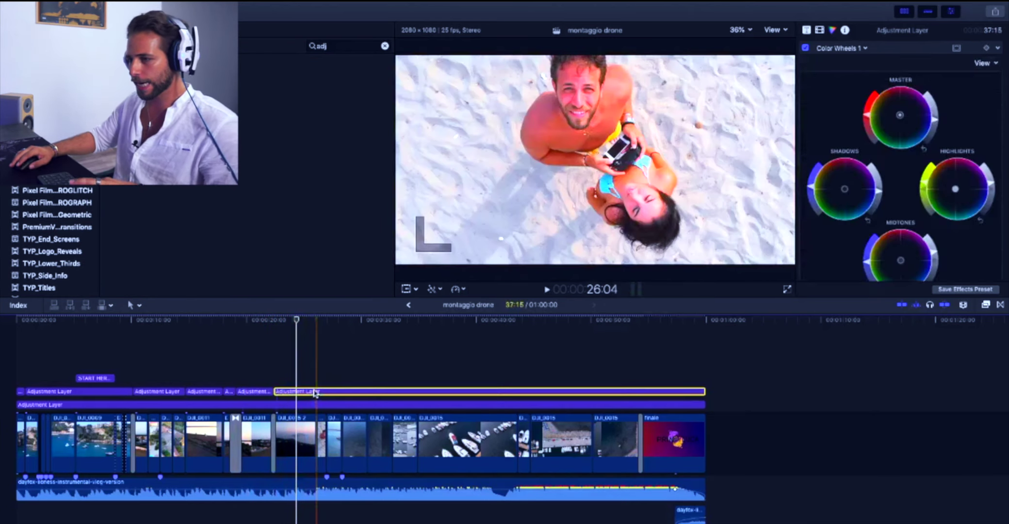
pyautogui.click(866, 48)
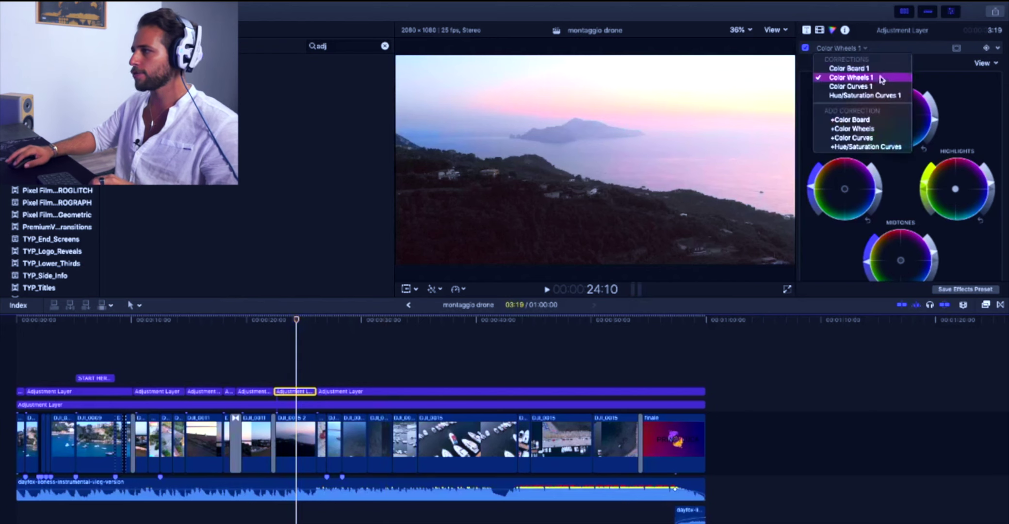
pyautogui.click(868, 67)
pyautogui.moveTo(814, 141)
pyautogui.mouseDown()
pyautogui.moveTo(814, 129)
pyautogui.moveTo(817, 138)
pyautogui.mouseUp()
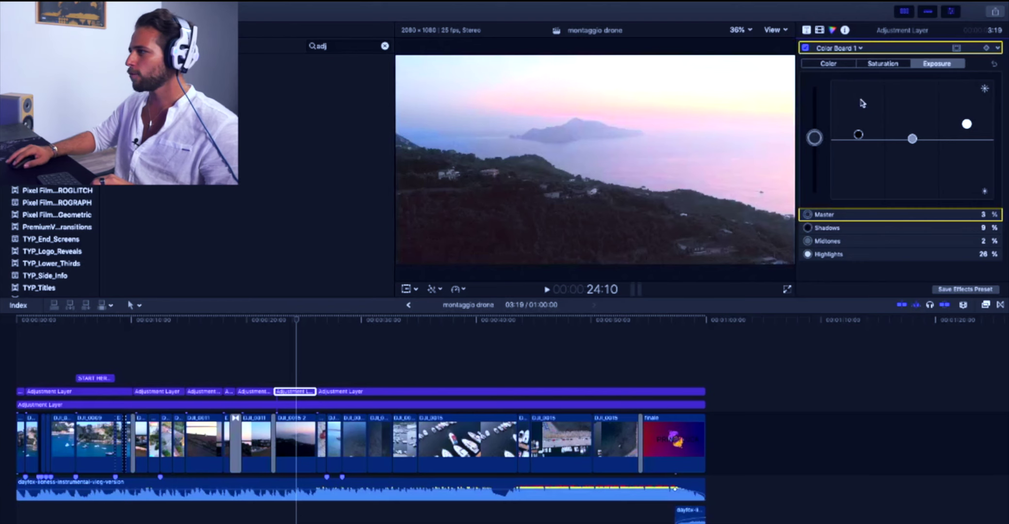
pyautogui.click(838, 64)
pyautogui.click(882, 63)
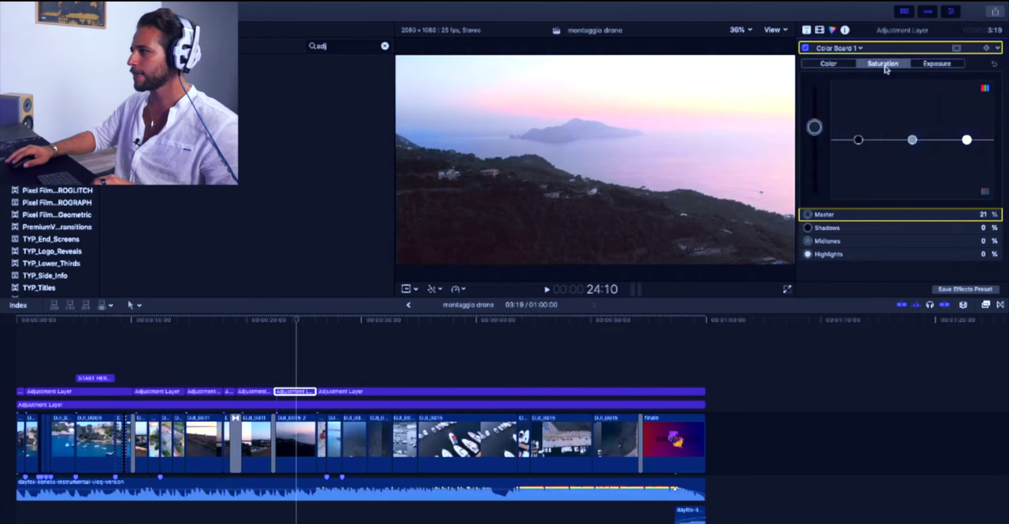
# Shift the coastal segment's master color in Color Wheels 1 toward blue, with red 4 and blue 3.
pyautogui.click(853, 48)
pyautogui.click(839, 71)
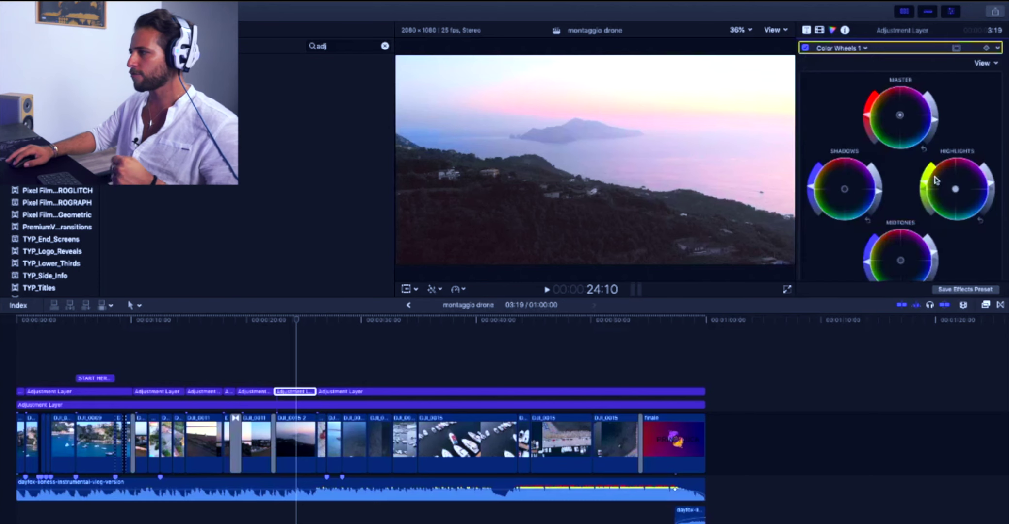
pyautogui.moveTo(954, 190); pyautogui.dragTo(955, 192)
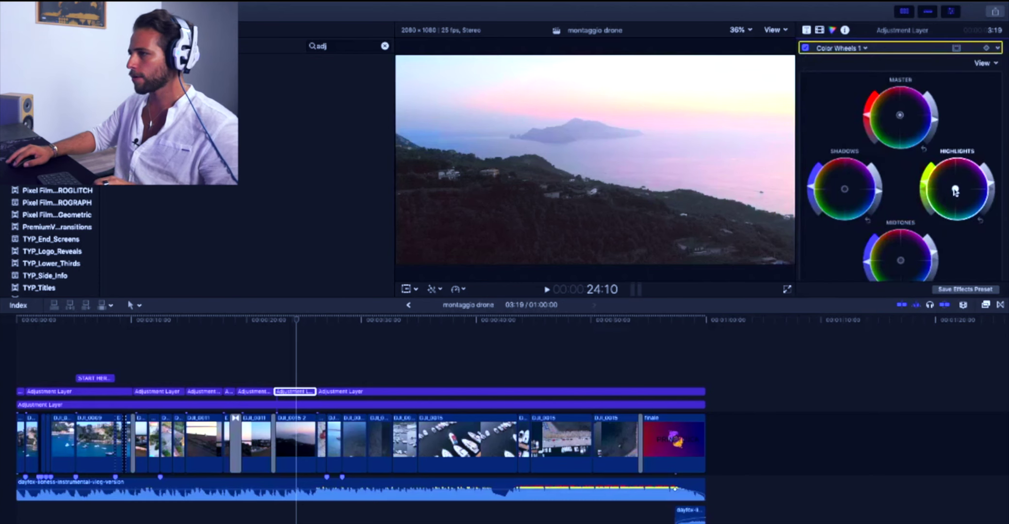
pyautogui.click(899, 117)
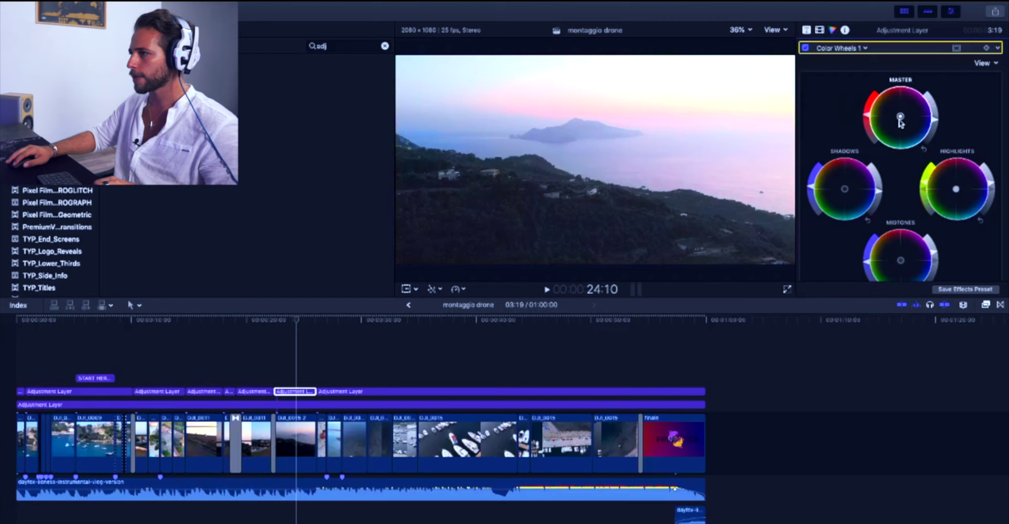
pyautogui.scroll(-5, 932, 220)
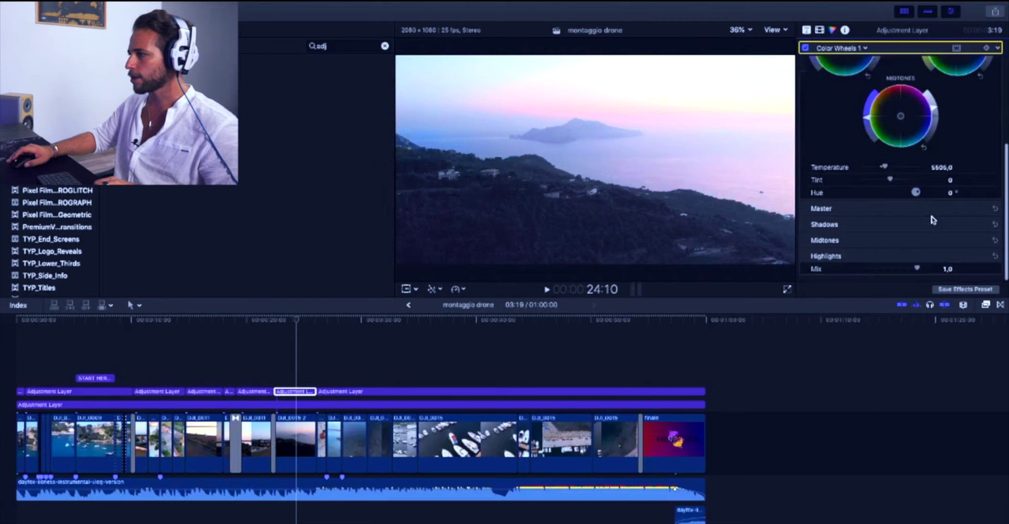
pyautogui.click(975, 209)
pyautogui.scroll(-1, 977, 219)
pyautogui.click(978, 224)
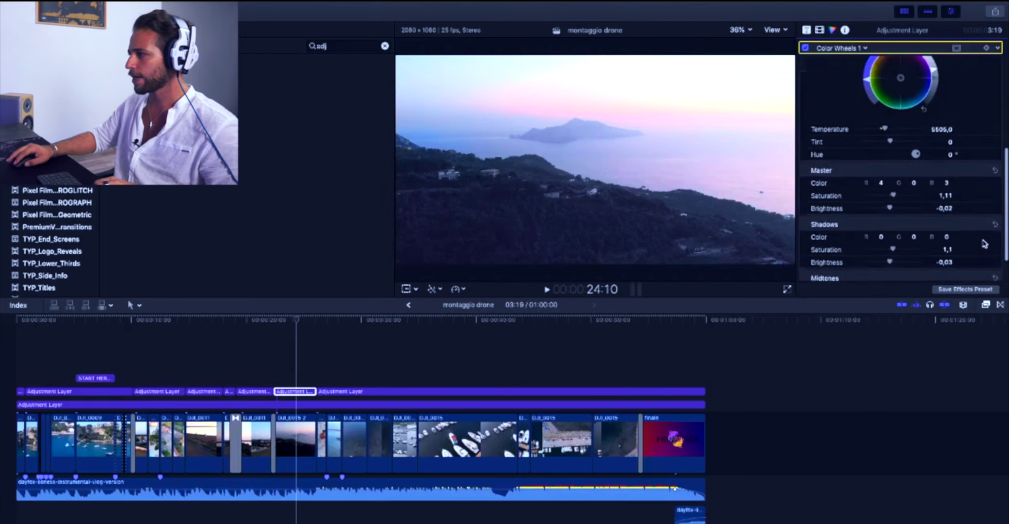
# Set the coastal segment's midtones brightness to +0.12 and midtones saturation to 1.12.
pyautogui.scroll(-1, 977, 265)
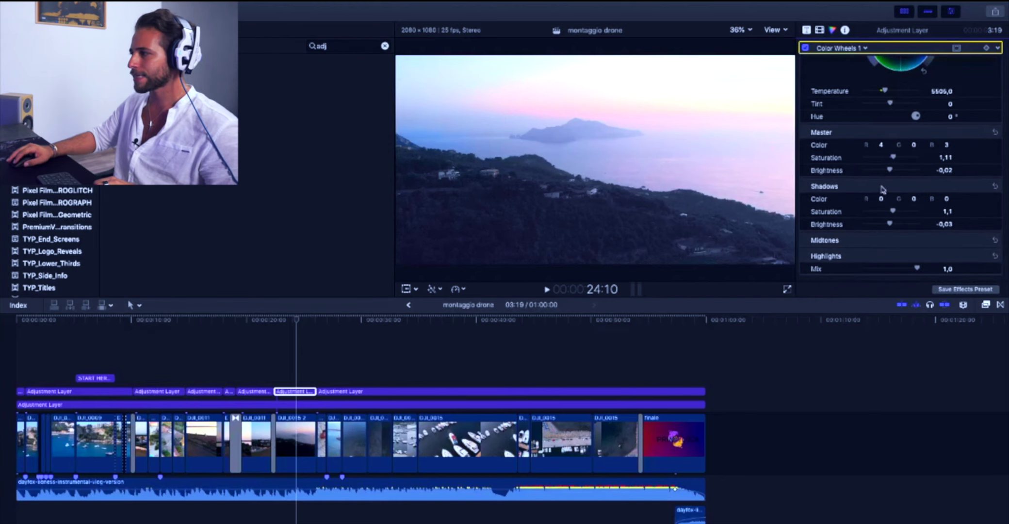
pyautogui.click(987, 240)
pyautogui.scroll(-1, 954, 253)
pyautogui.moveTo(893, 241); pyautogui.dragTo(894, 243)
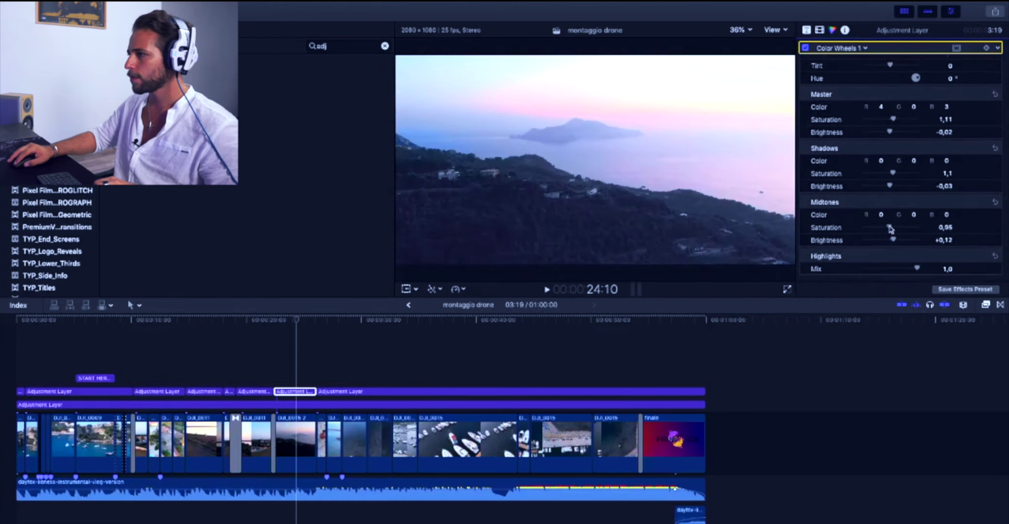
# Set the coastal segment's shadows brightness to +0.01, master brightness to -0.06 and tint to 6.0.
pyautogui.moveTo(891, 188); pyautogui.dragTo(892, 189)
pyautogui.scroll(1, 894, 191)
pyautogui.moveTo(890, 153); pyautogui.dragTo(889, 154)
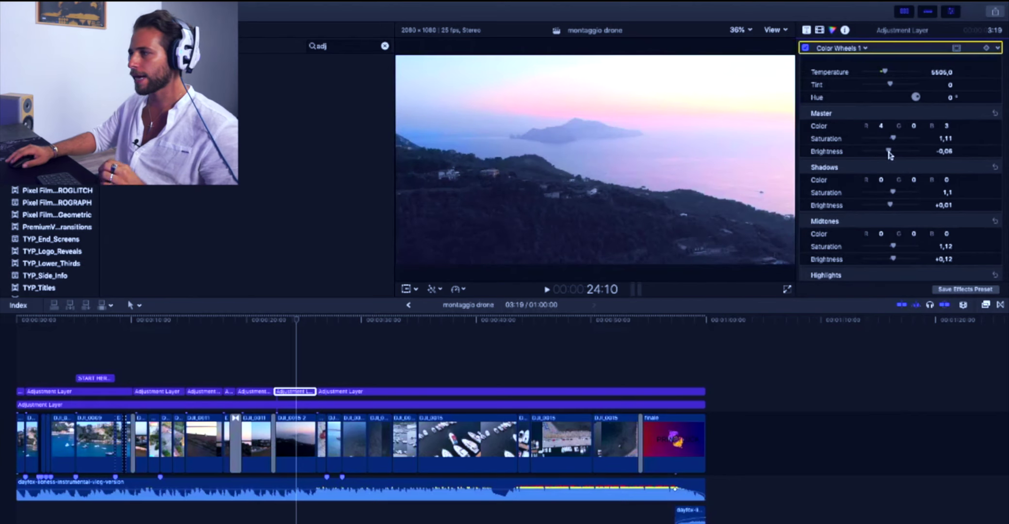
pyautogui.moveTo(891, 88); pyautogui.dragTo(888, 88)
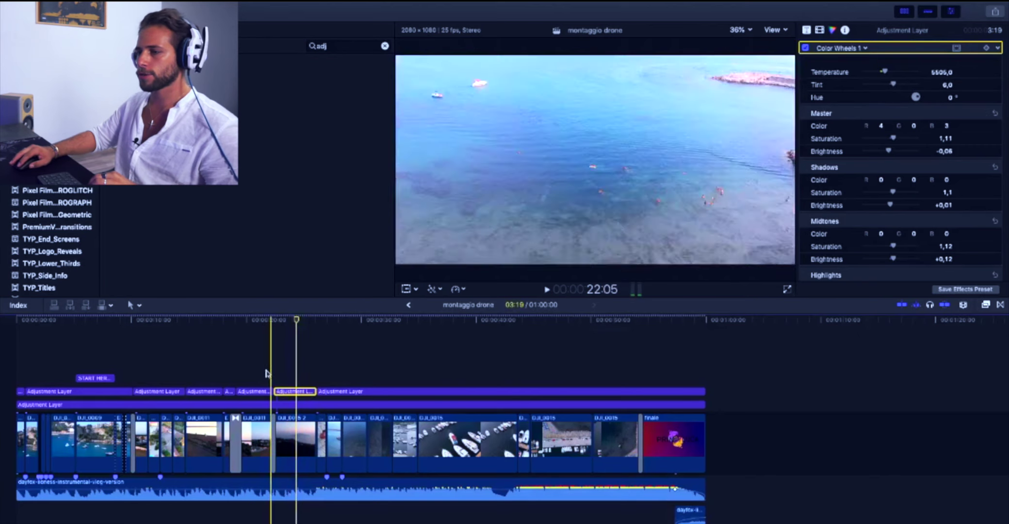
# Play the montage from 23:01 to the overhead swimmers shot at 32:10 to review the grade.
pyautogui.press('space')
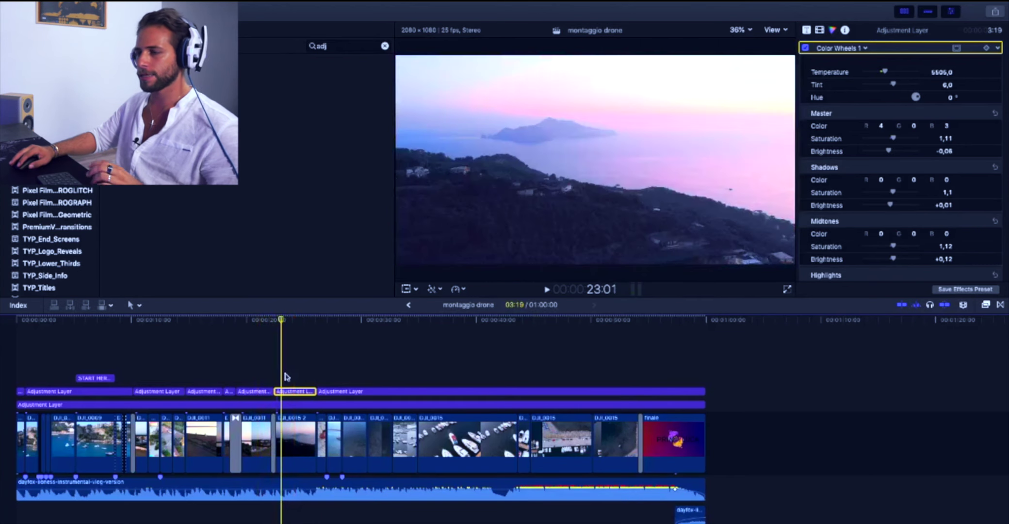
pyautogui.press('space')
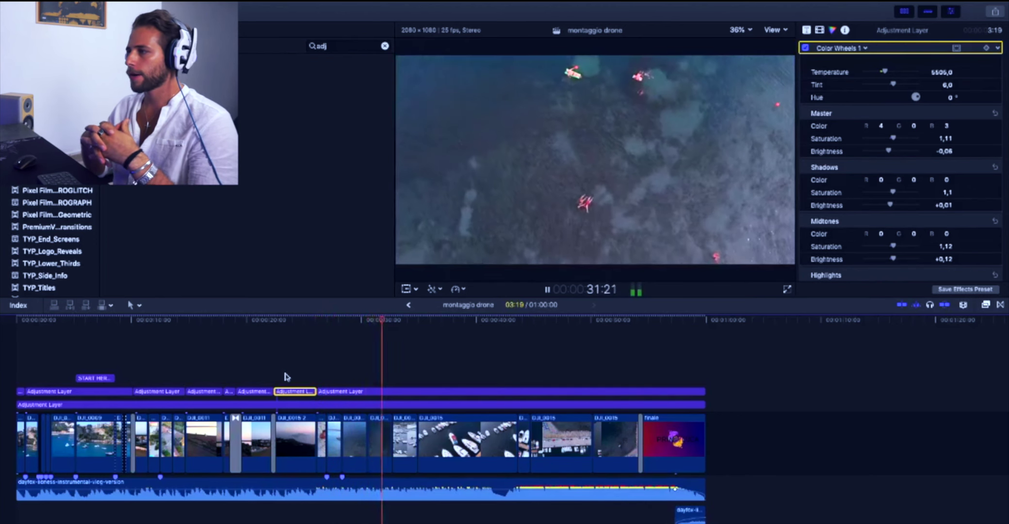
pyautogui.press('space')
pyautogui.press('l')
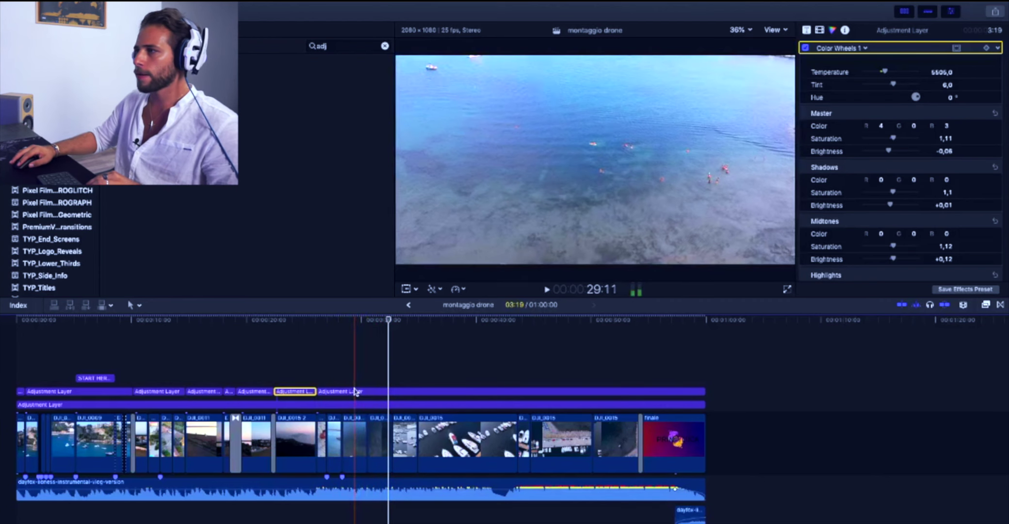
pyautogui.press('l')
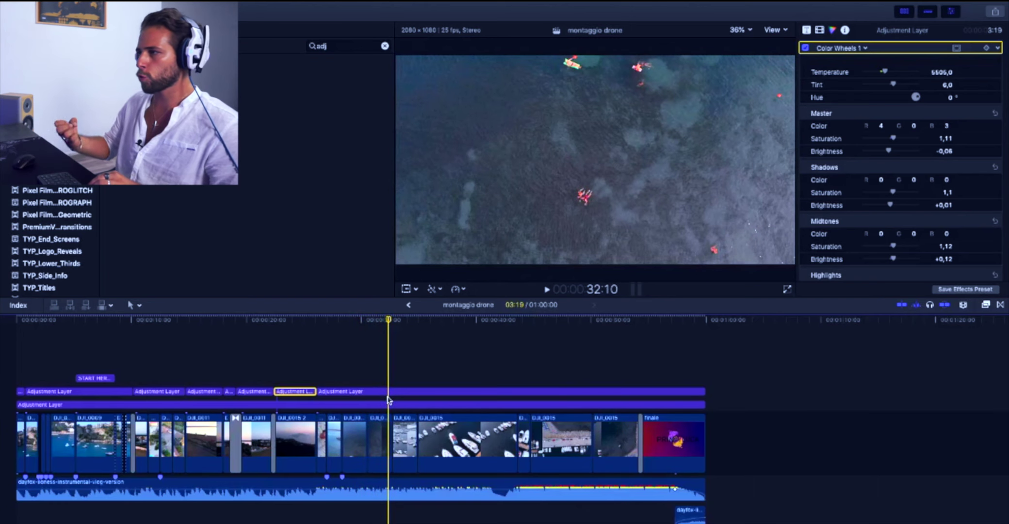
# Cut the top adjustment layer at both ends of the dark overhead swimmers shot and set the isolated segment's temperature to 4231.
pyautogui.click(397, 392)
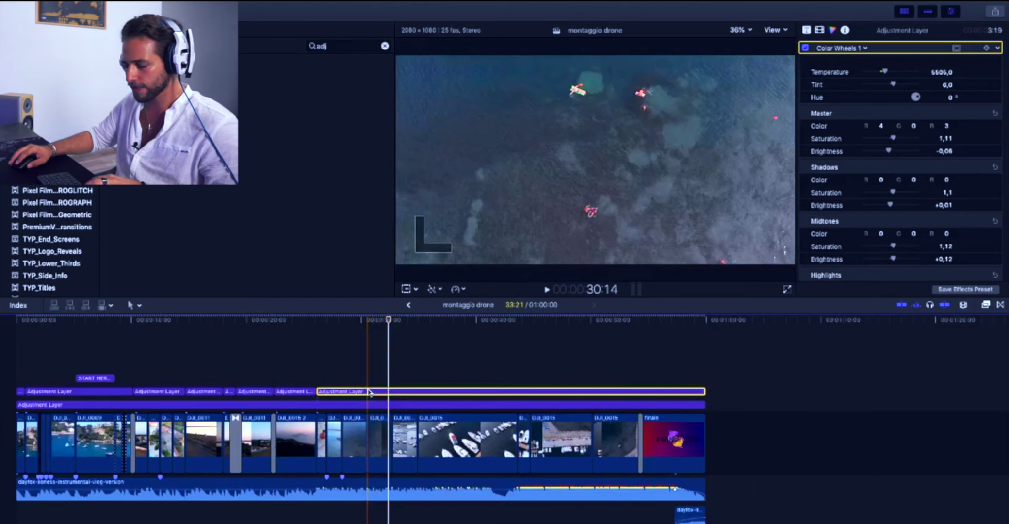
pyautogui.press('super+b')
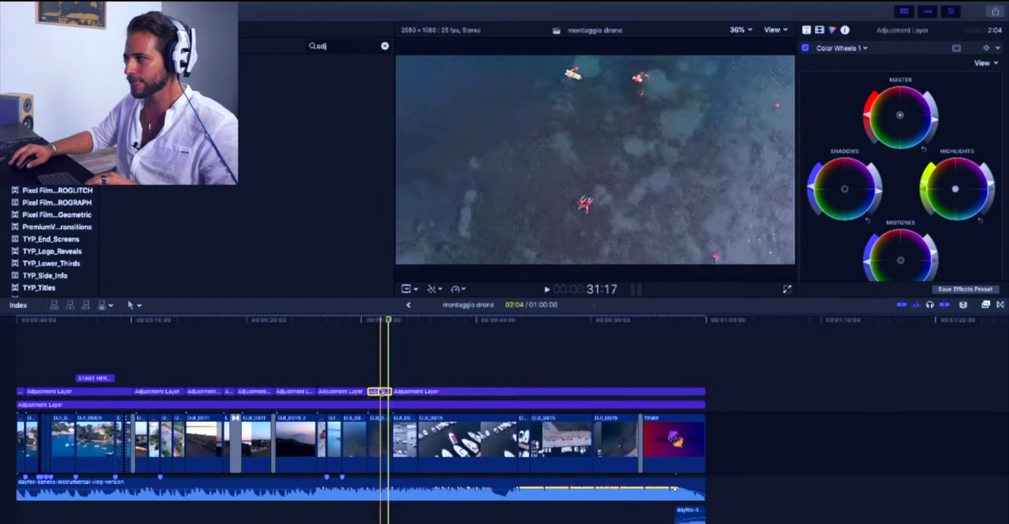
pyautogui.scroll(-5, 950, 169)
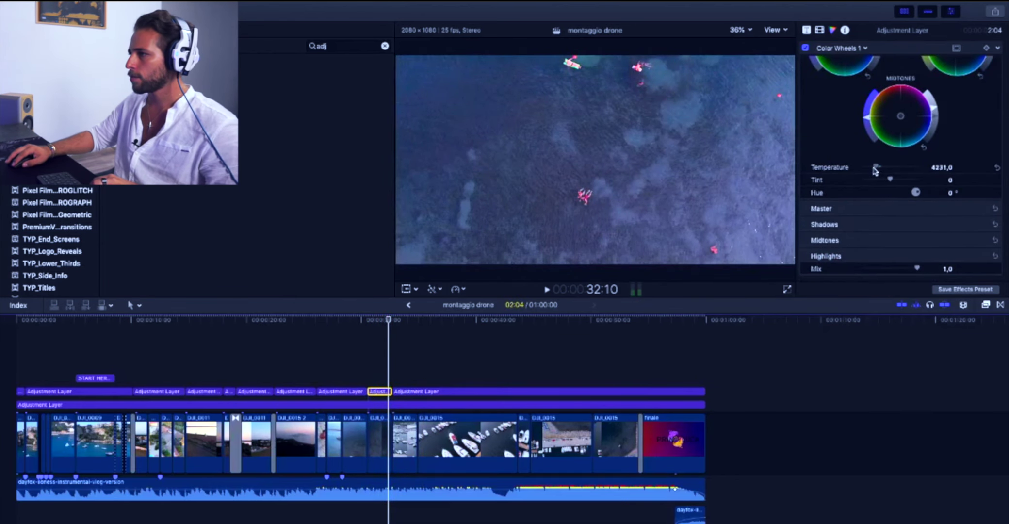
# Raise the master saturation in the swimmers segment's Color Board 1 to 50%.
pyautogui.scroll(5, 902, 82)
pyautogui.click(880, 49)
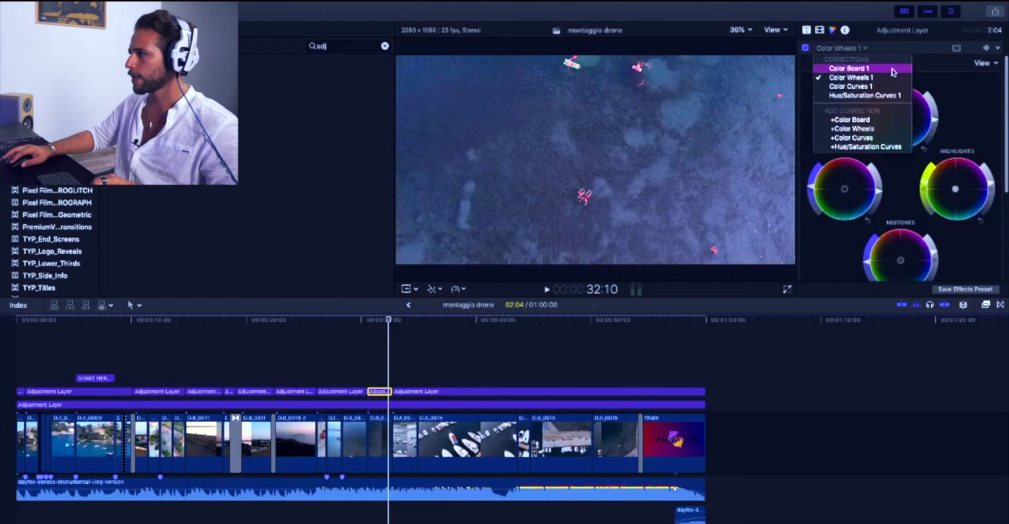
pyautogui.click(881, 70)
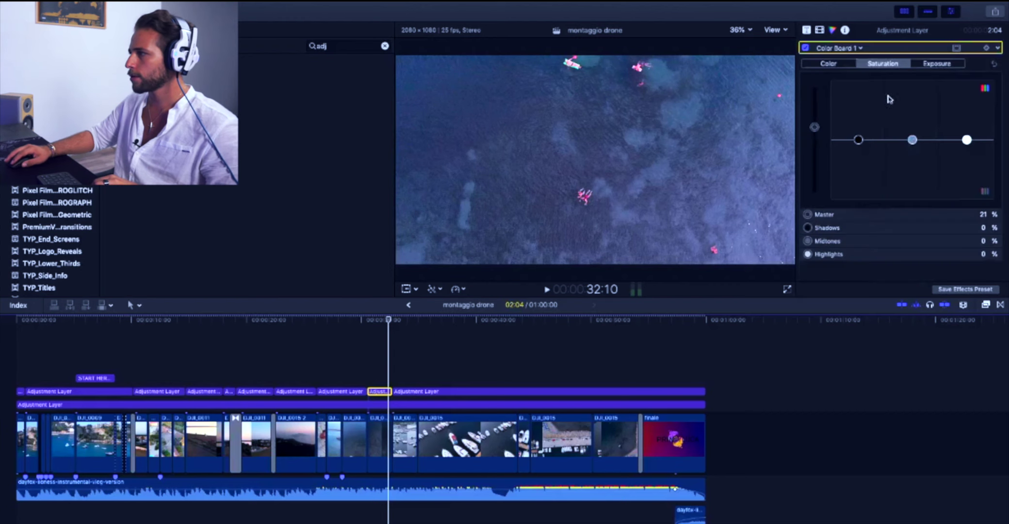
pyautogui.moveTo(817, 125); pyautogui.dragTo(817, 110)
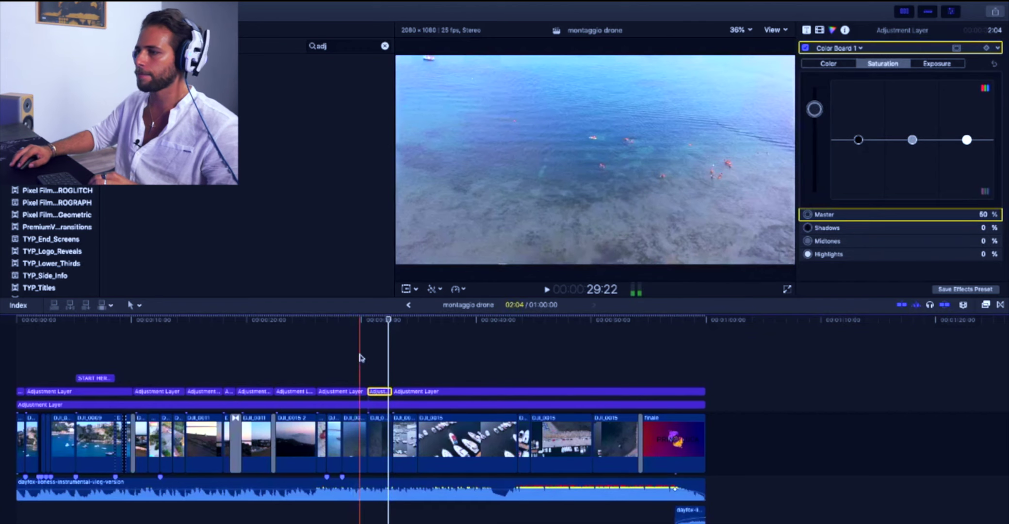
# Play the montage from 29:22 to the pier shot, select the last top adjustment segment, and replay from 50:04.
pyautogui.press('space')
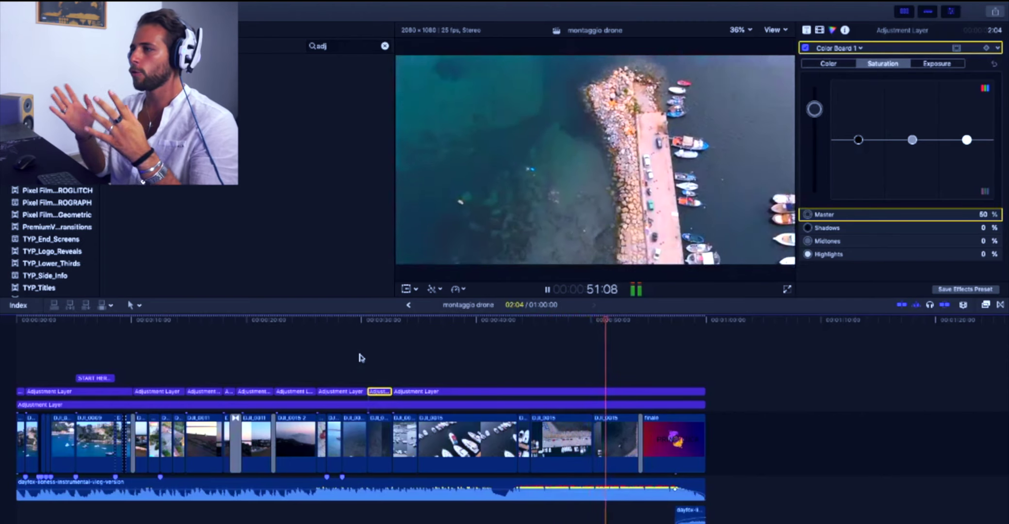
pyautogui.press('space')
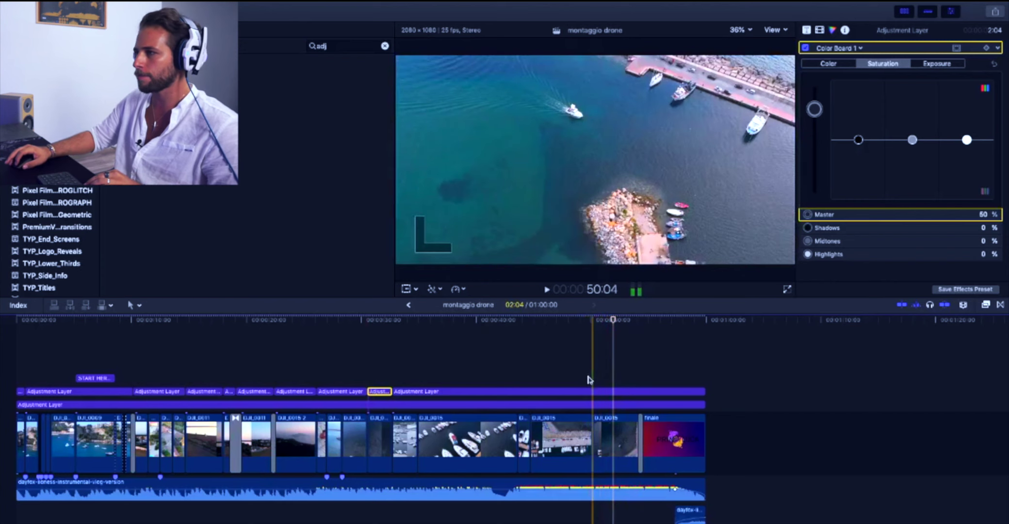
pyautogui.click(591, 389)
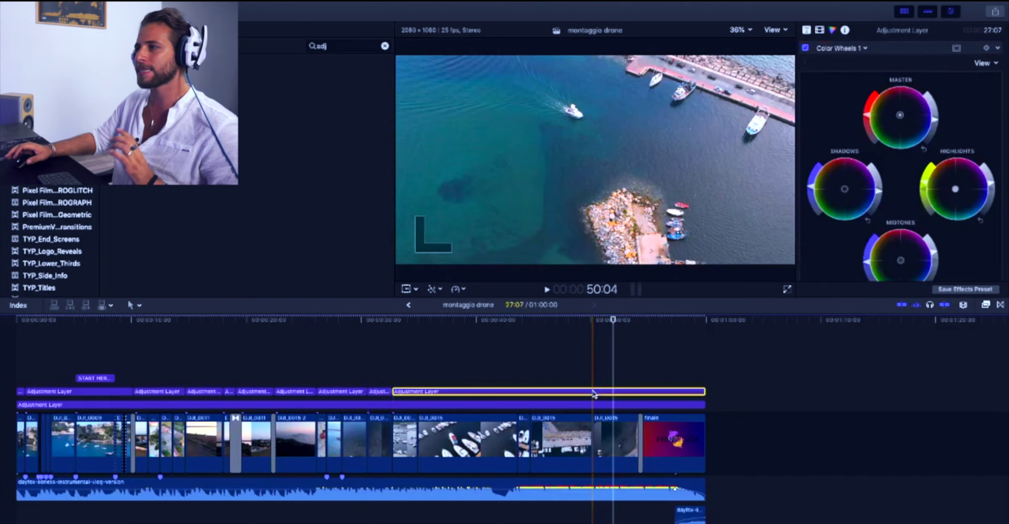
pyautogui.press('space')
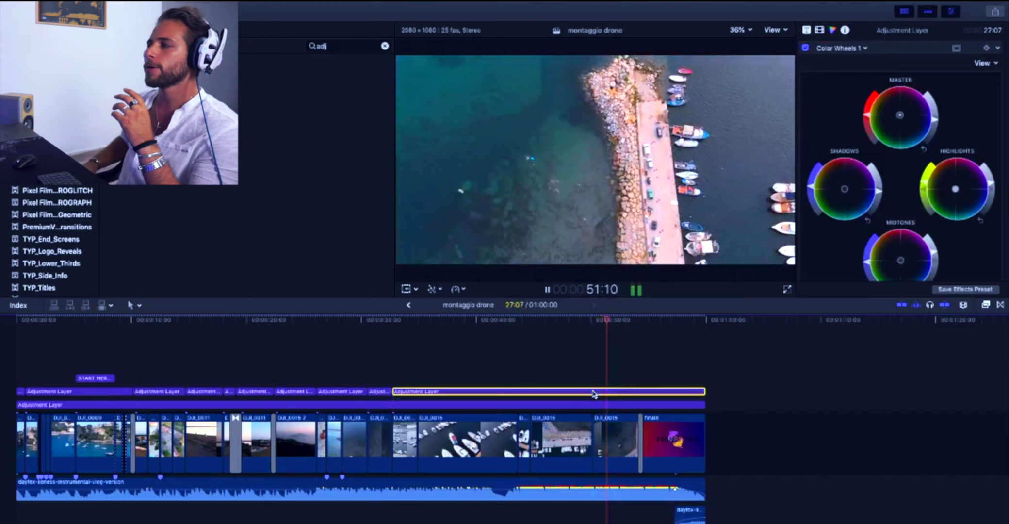